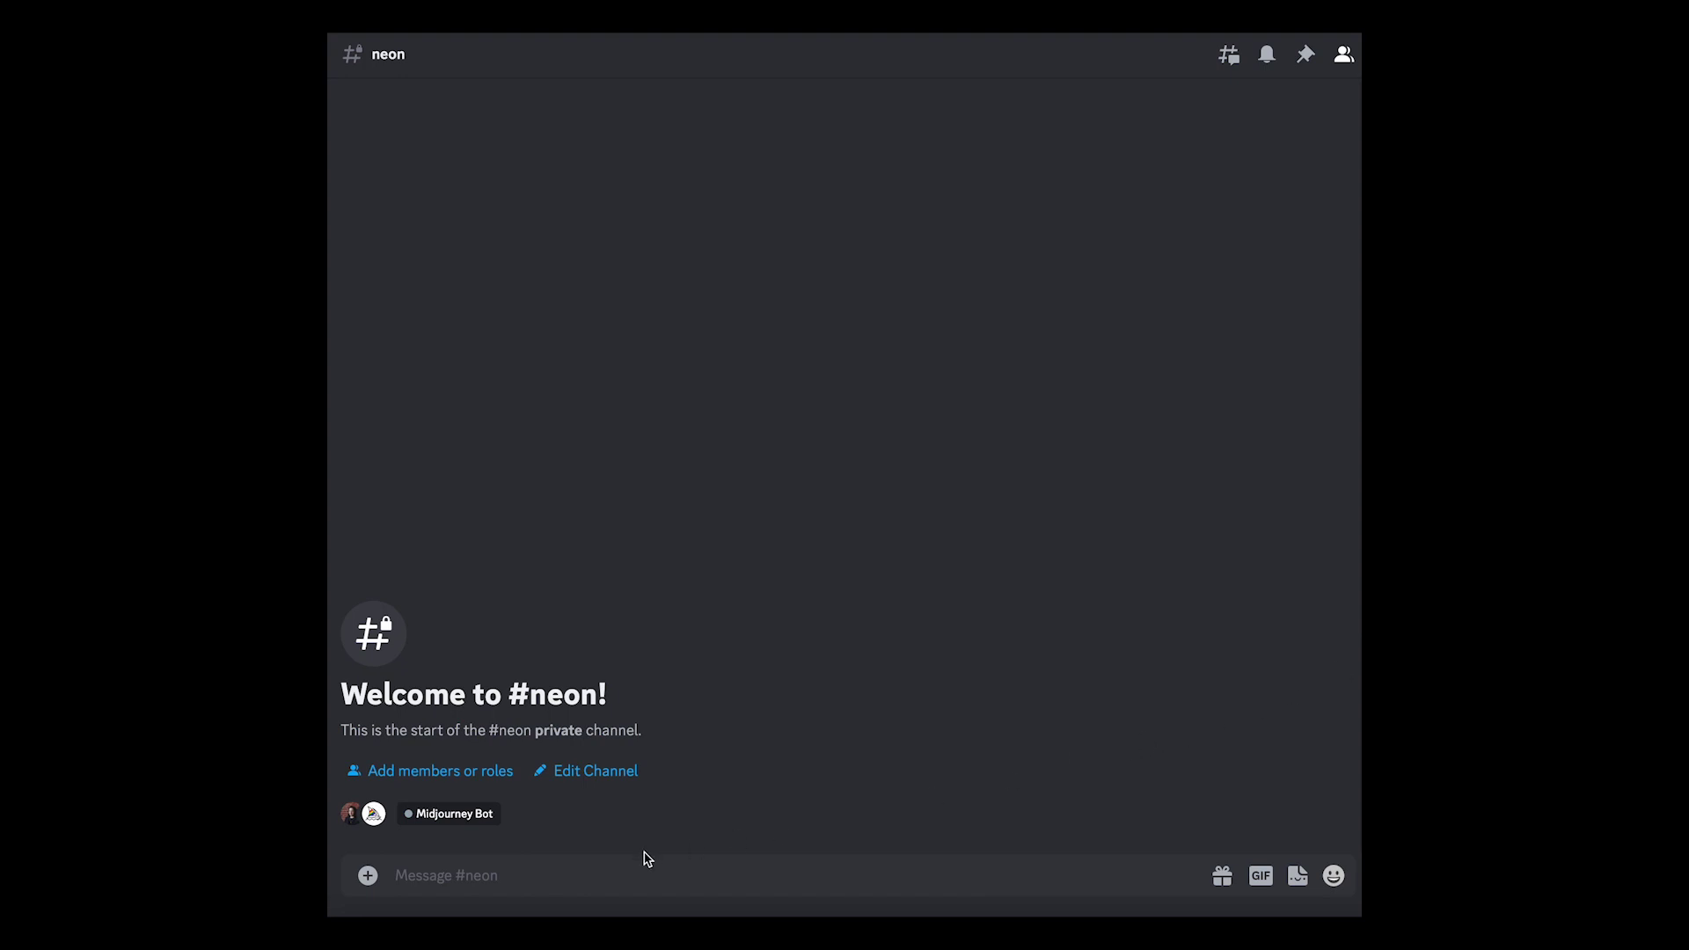
Attach the neon-lit sunglasses reference photo and send it to the #neon channel.
double_click(368, 878)
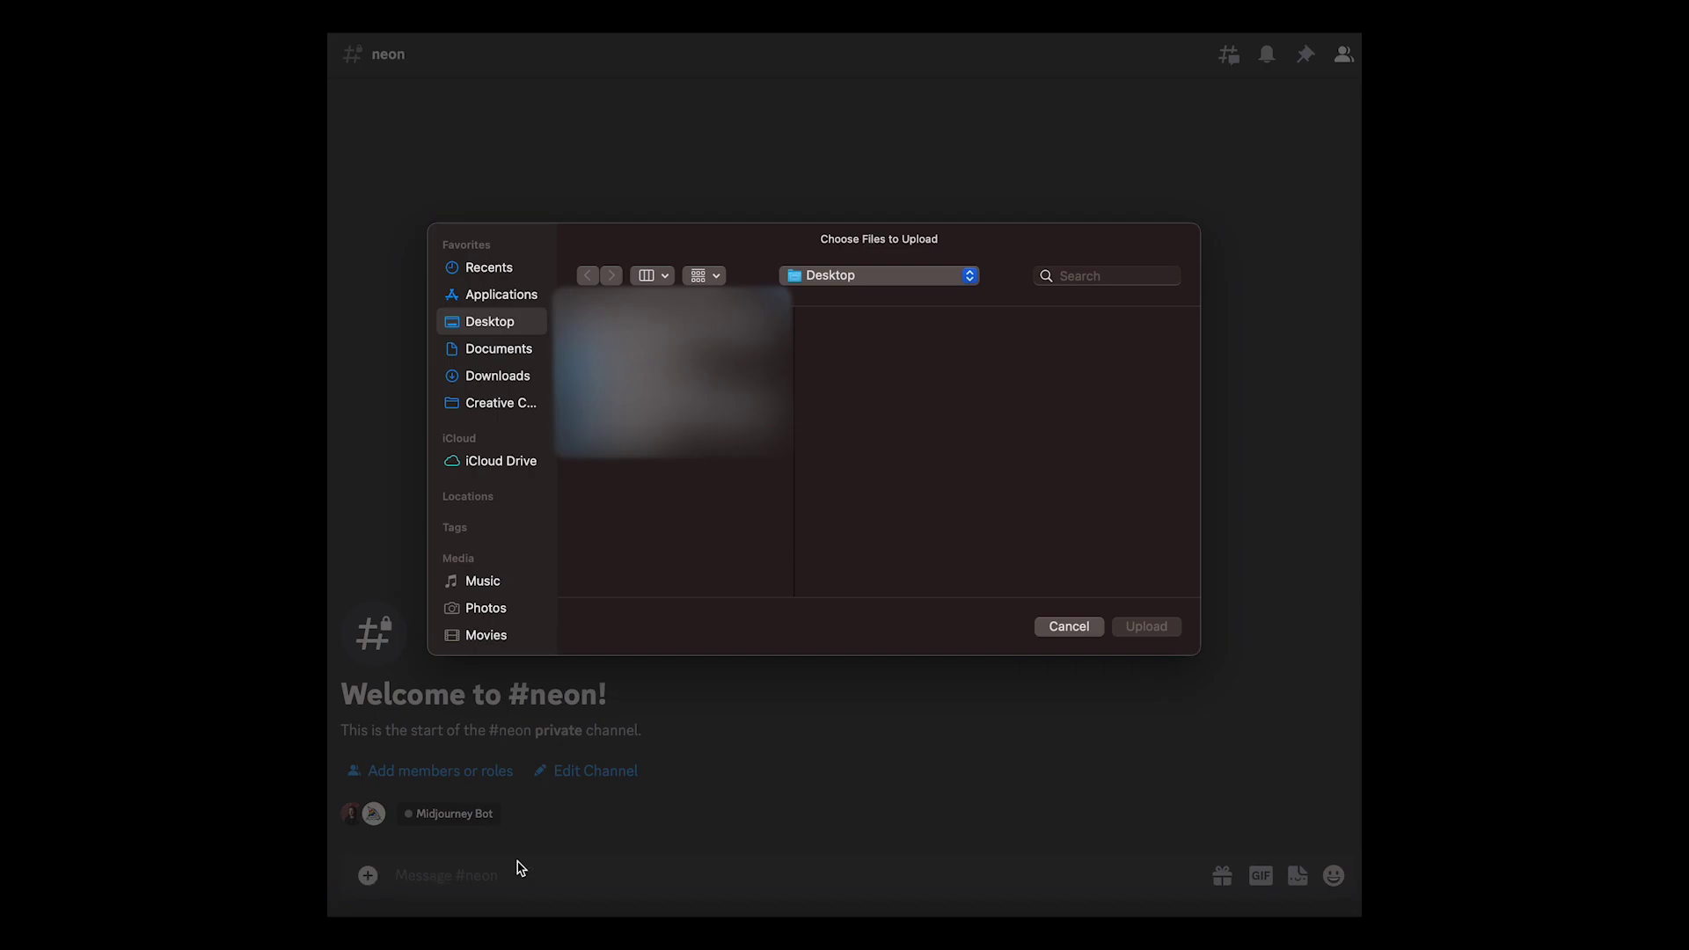
click(1069, 627)
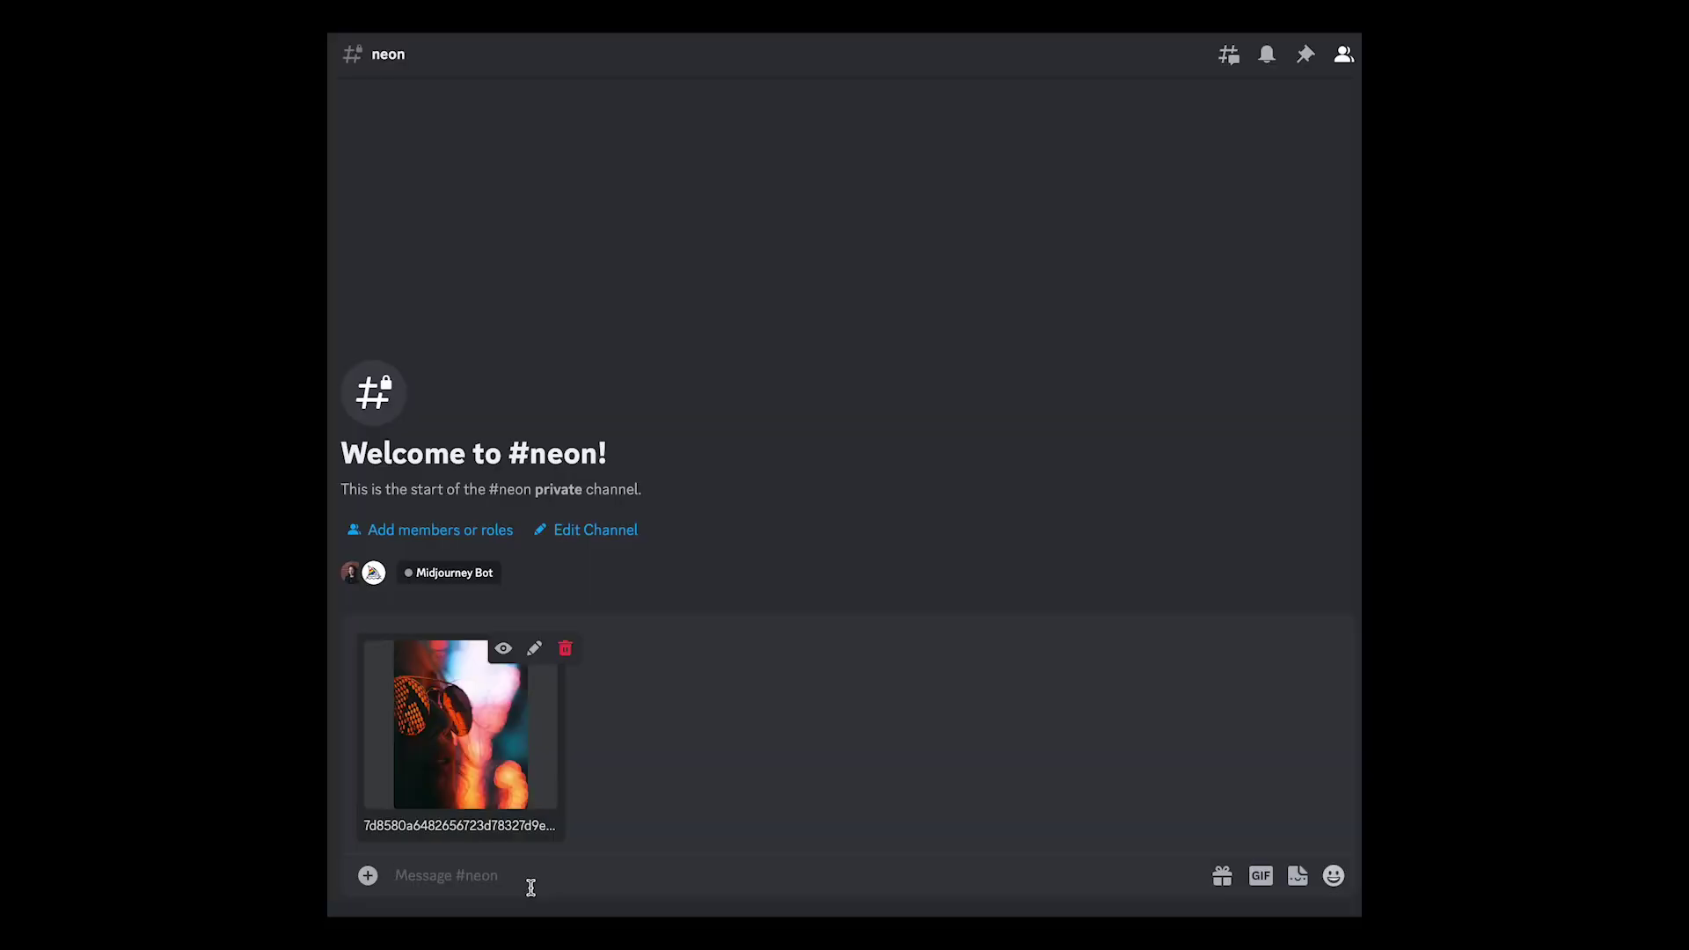
key(Return)
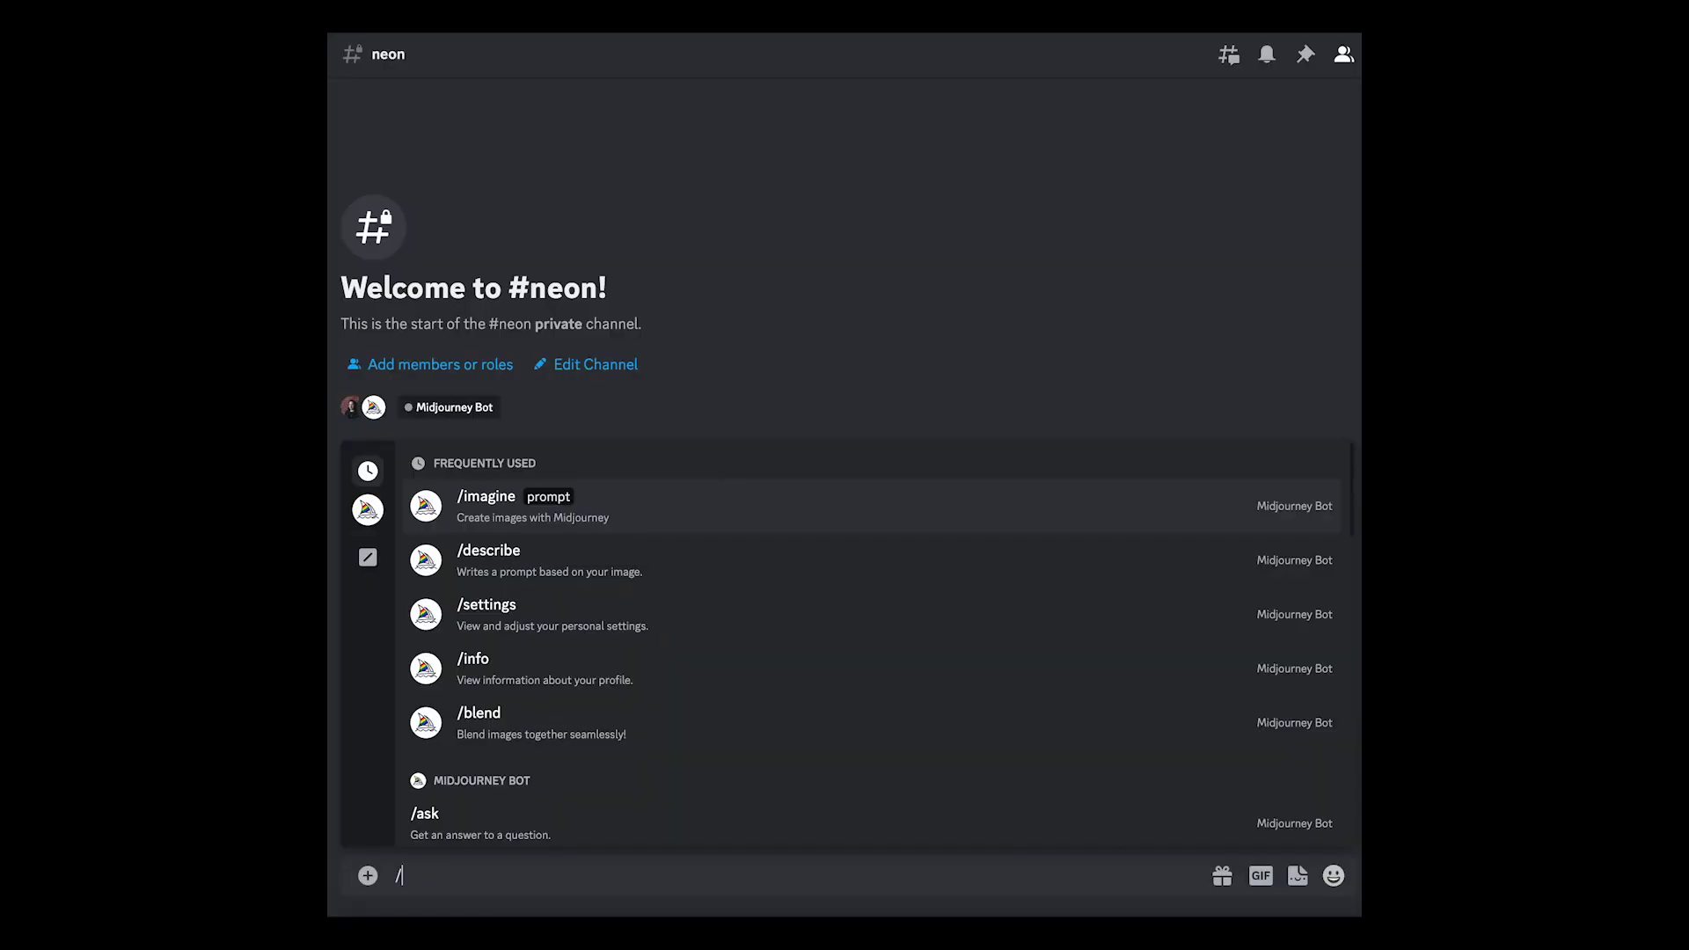
Run /imagine with 'neon portrait of a woman wearing sunglasses --ar 3:4' and inspect the returned grid.
text(imag)
key(Tab)
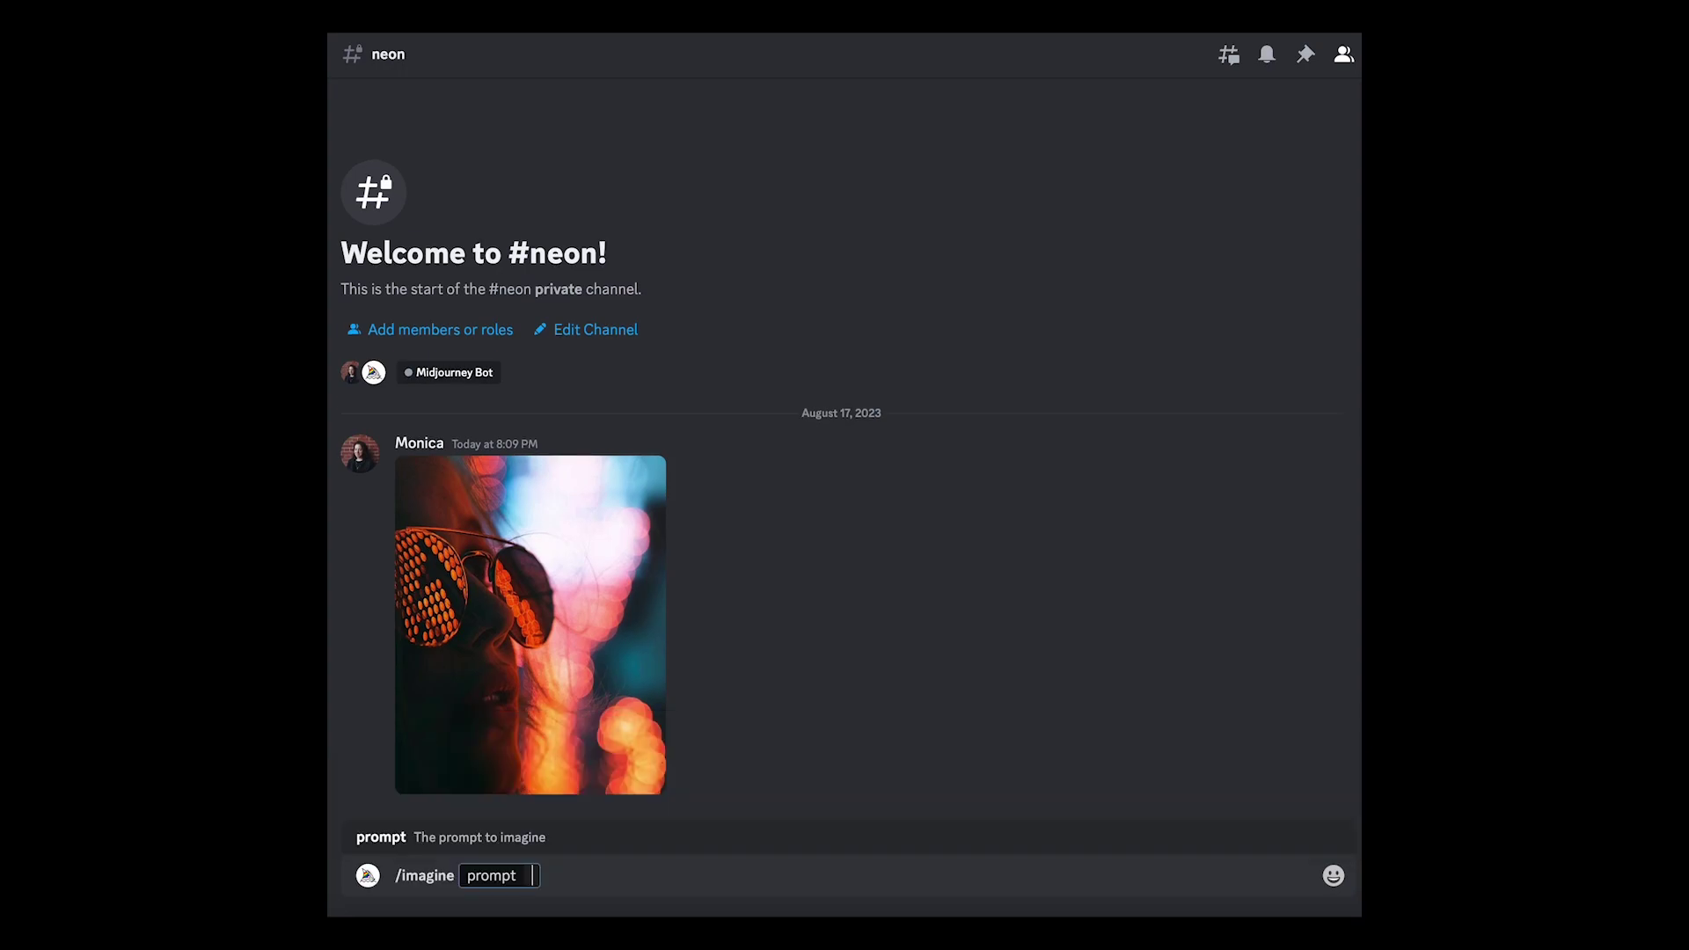
text(neon portrait of a)
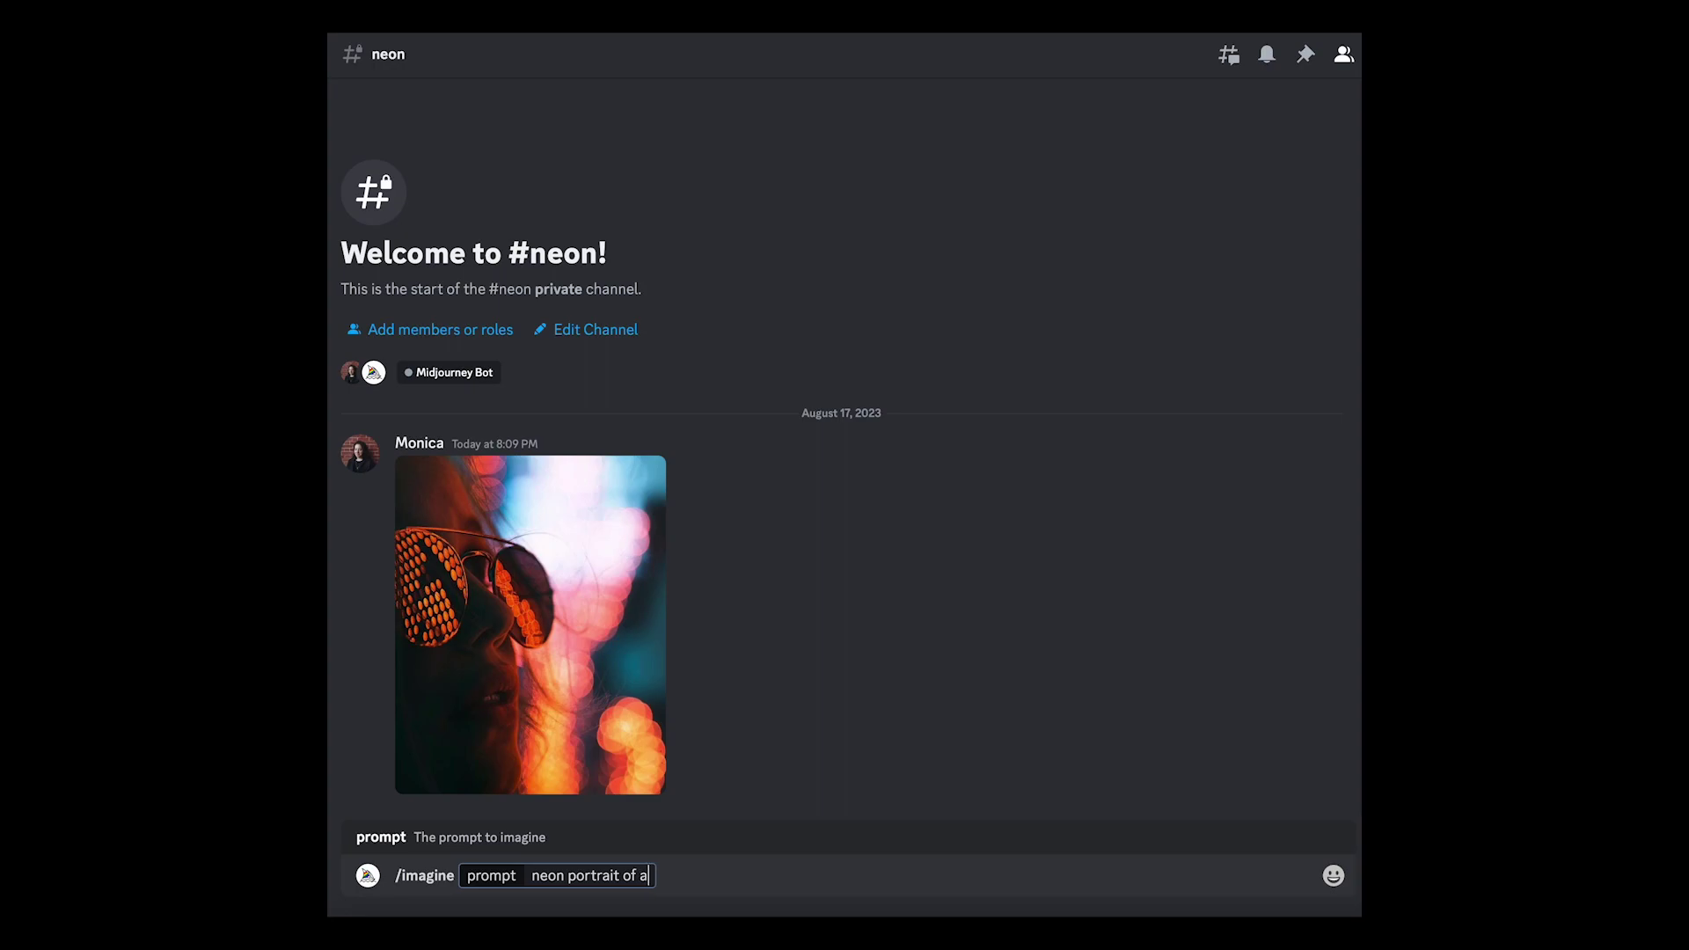
text( woman wearing sunglase)
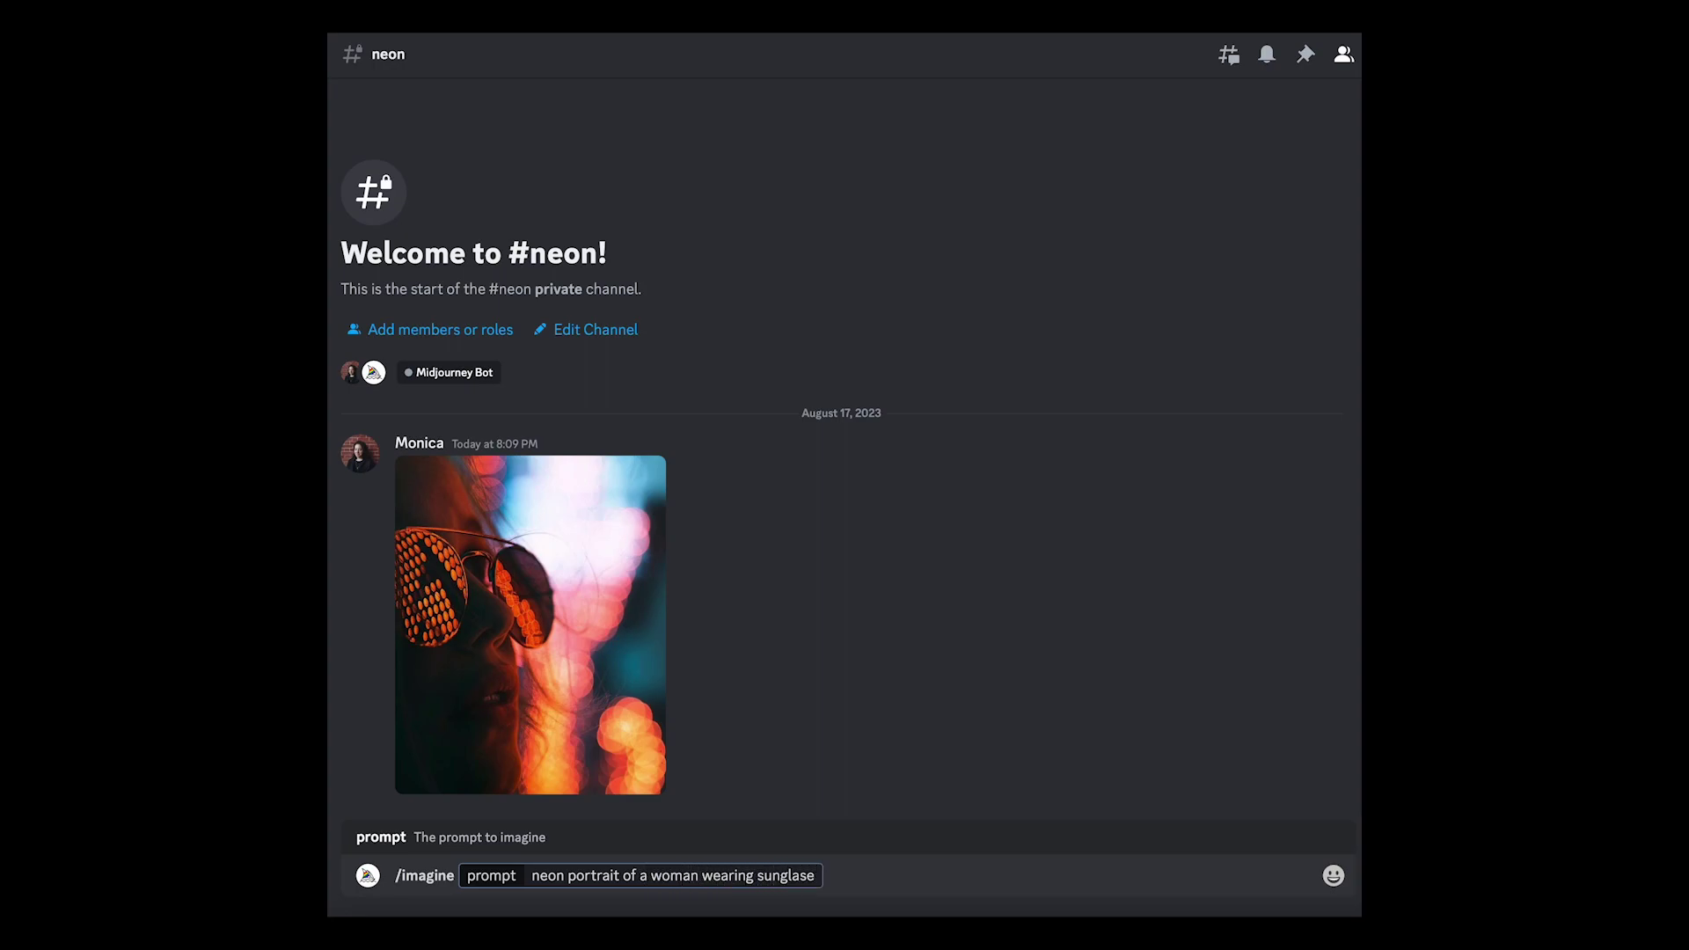
key(BackSpace)
text(ses --ar 3:4)
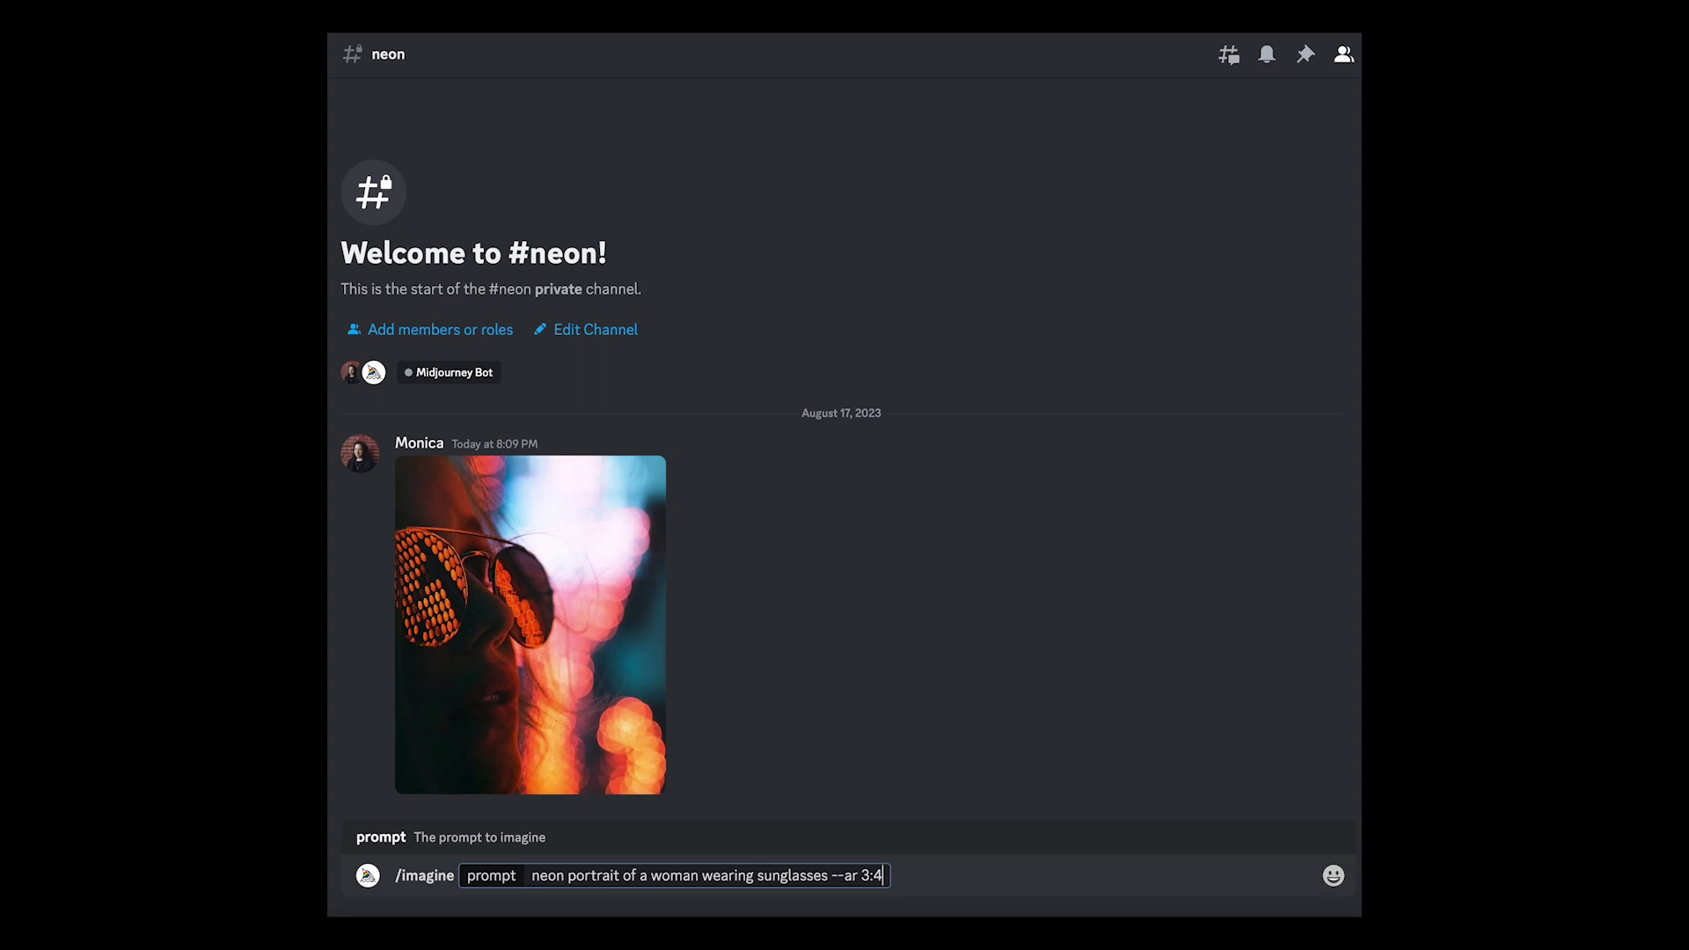
key(Return)
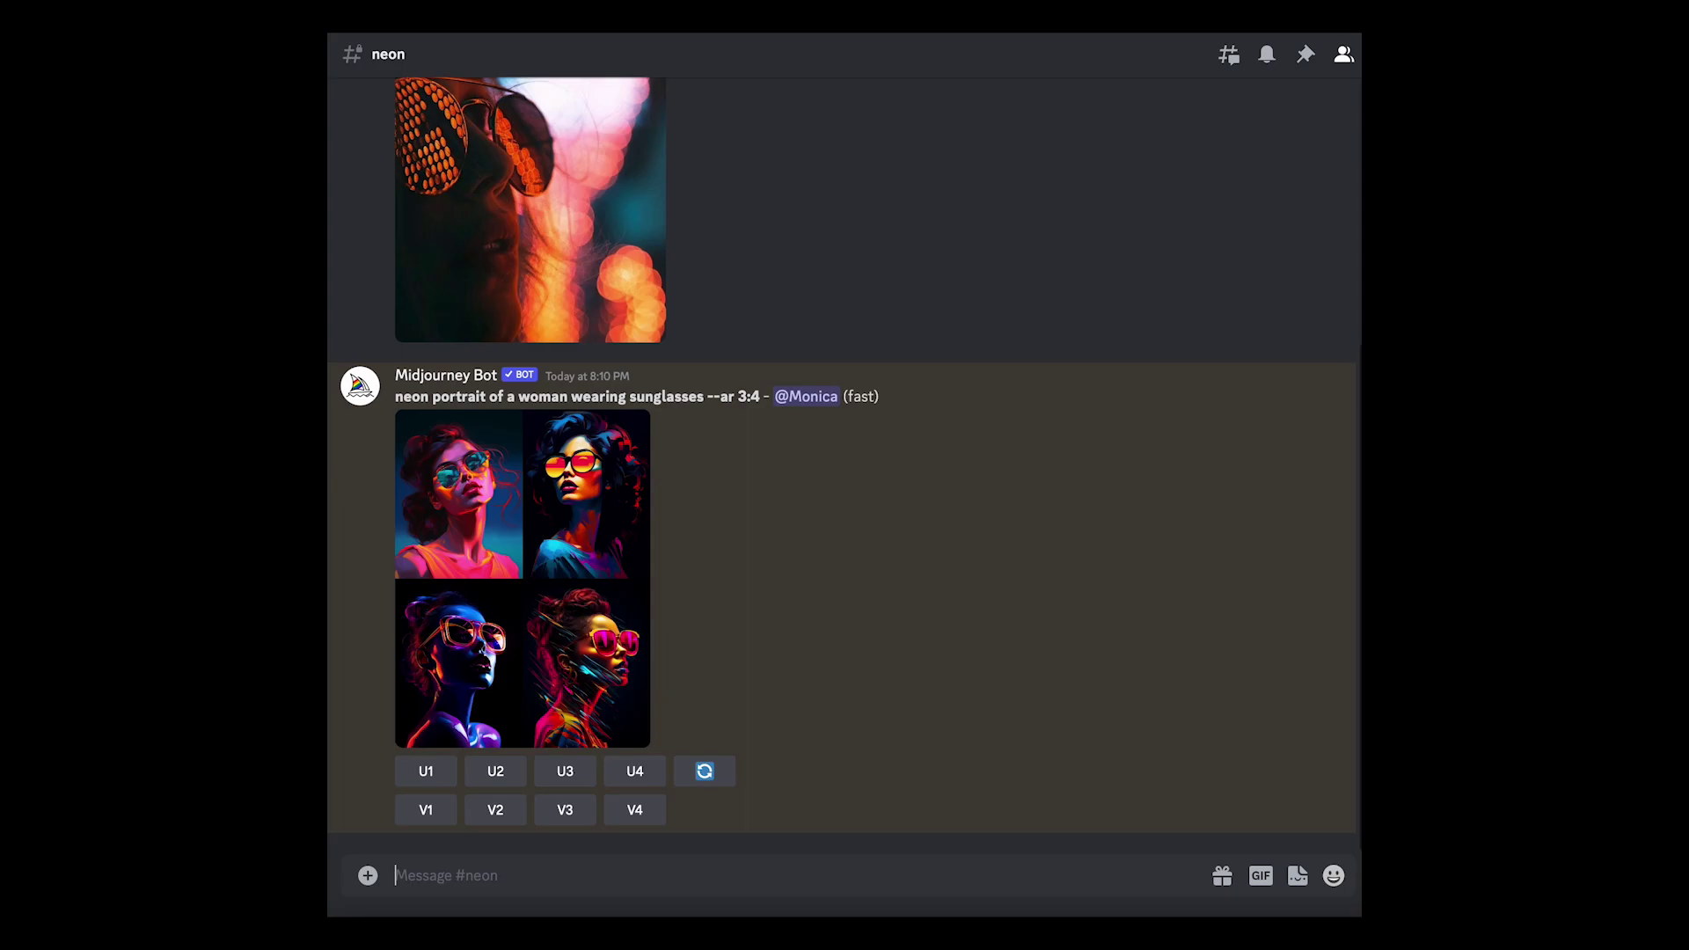
click(544, 638)
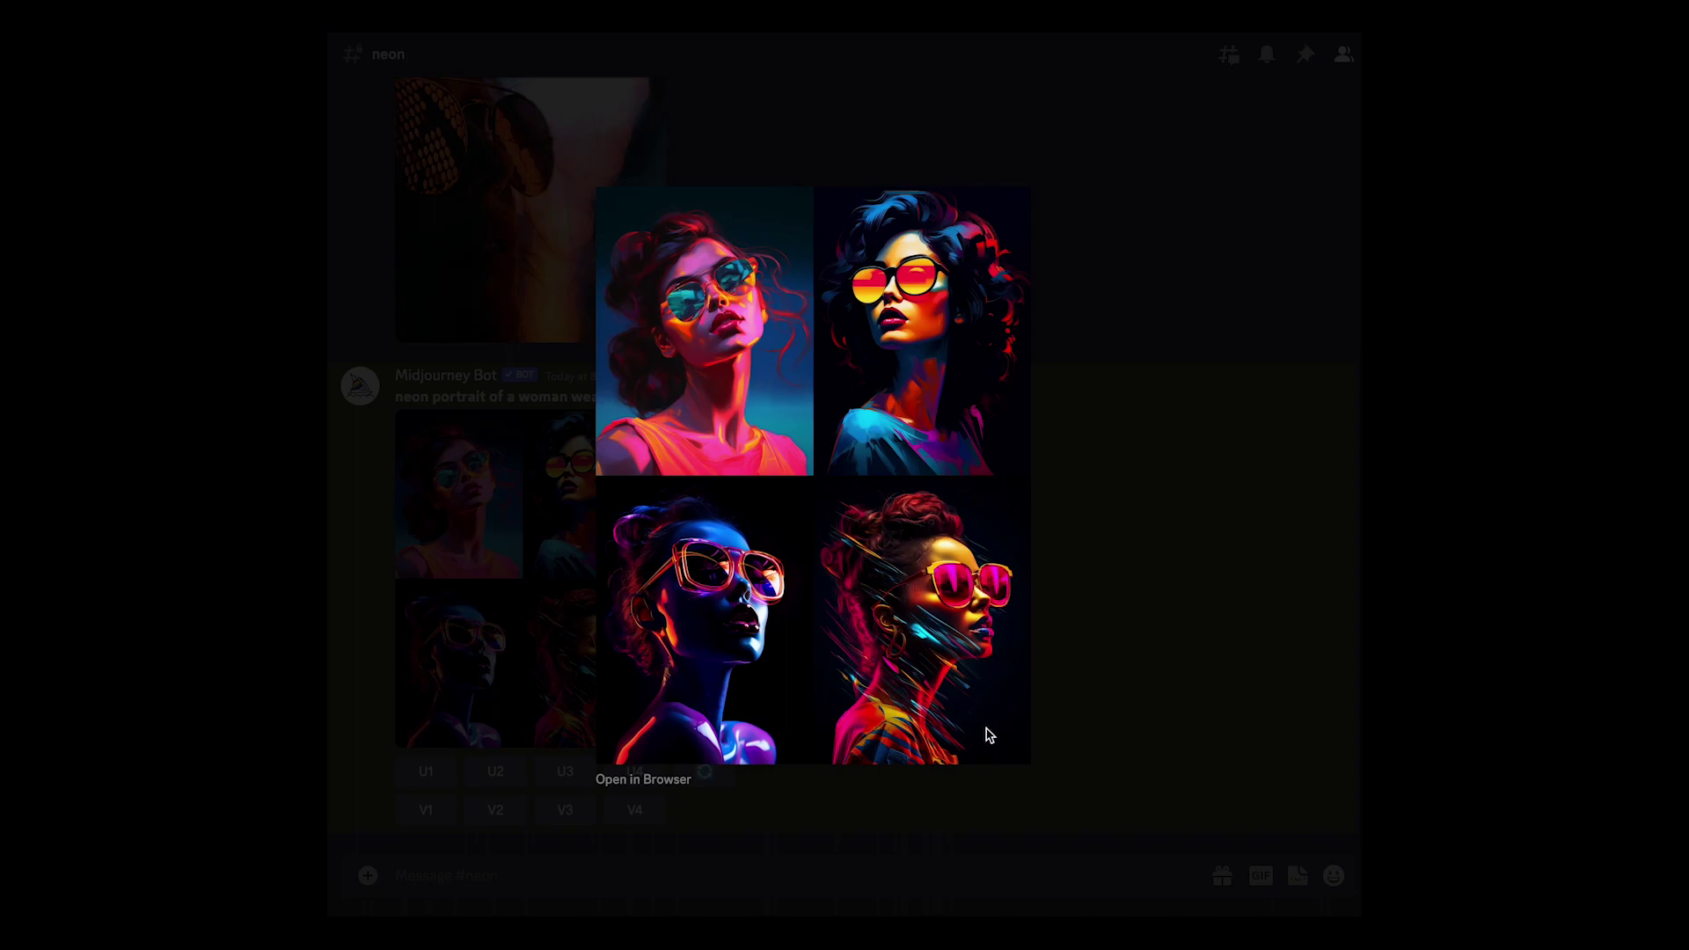
click(1065, 677)
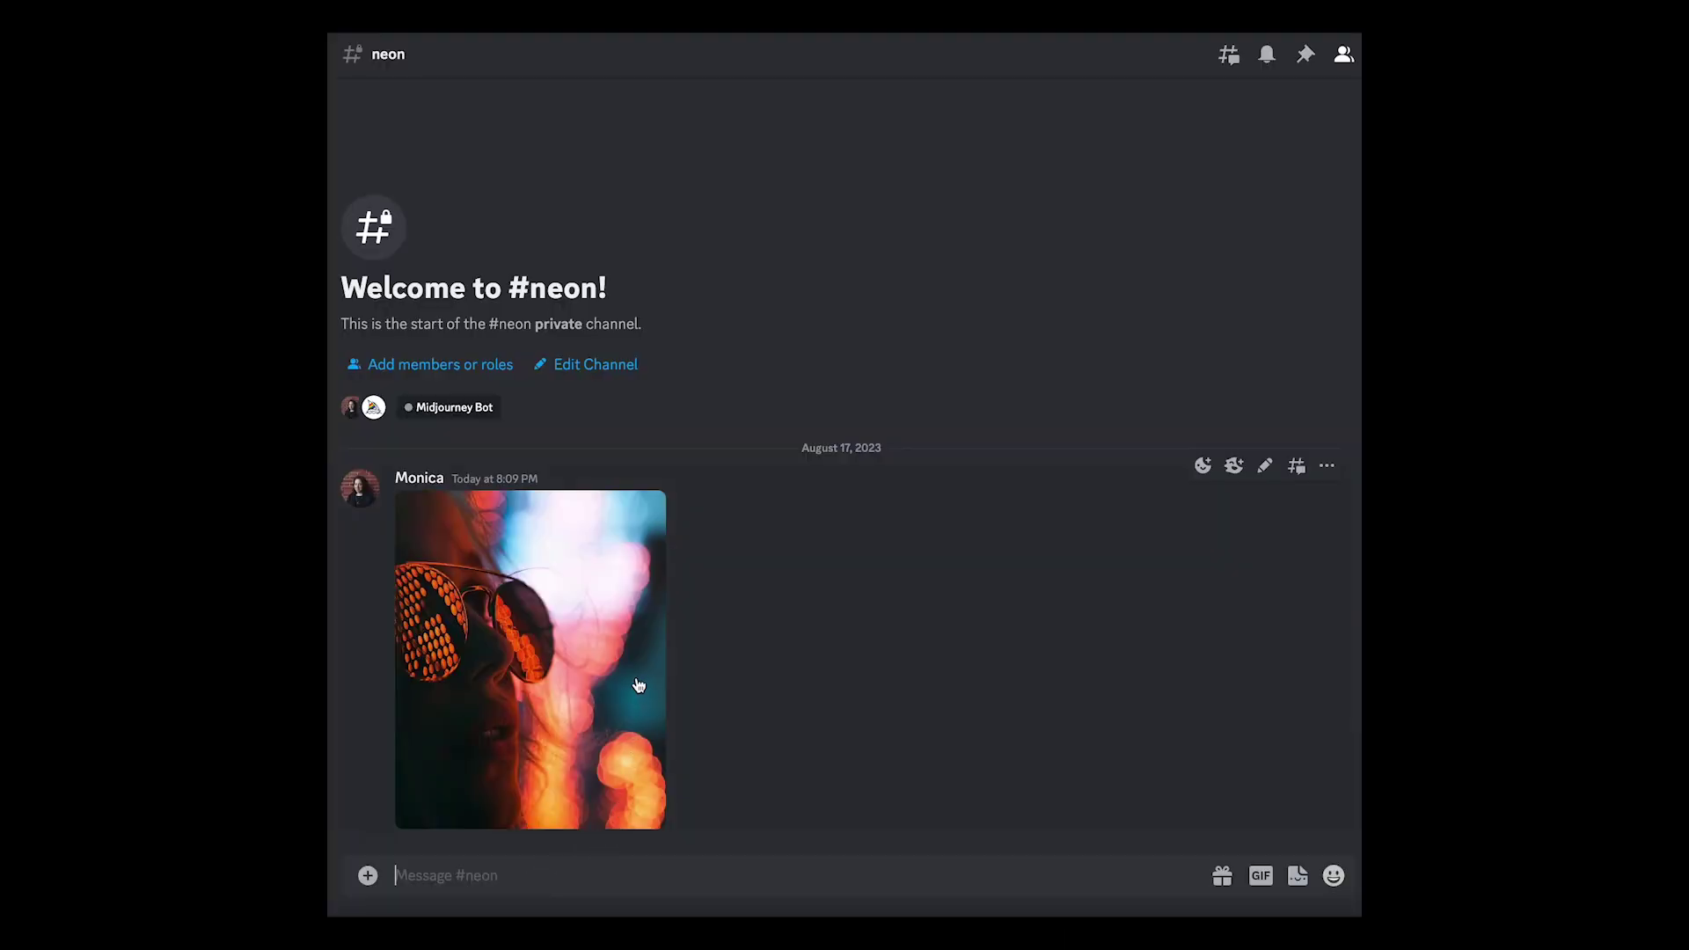
Copy the image address of the uploaded reference photo.
click(639, 685)
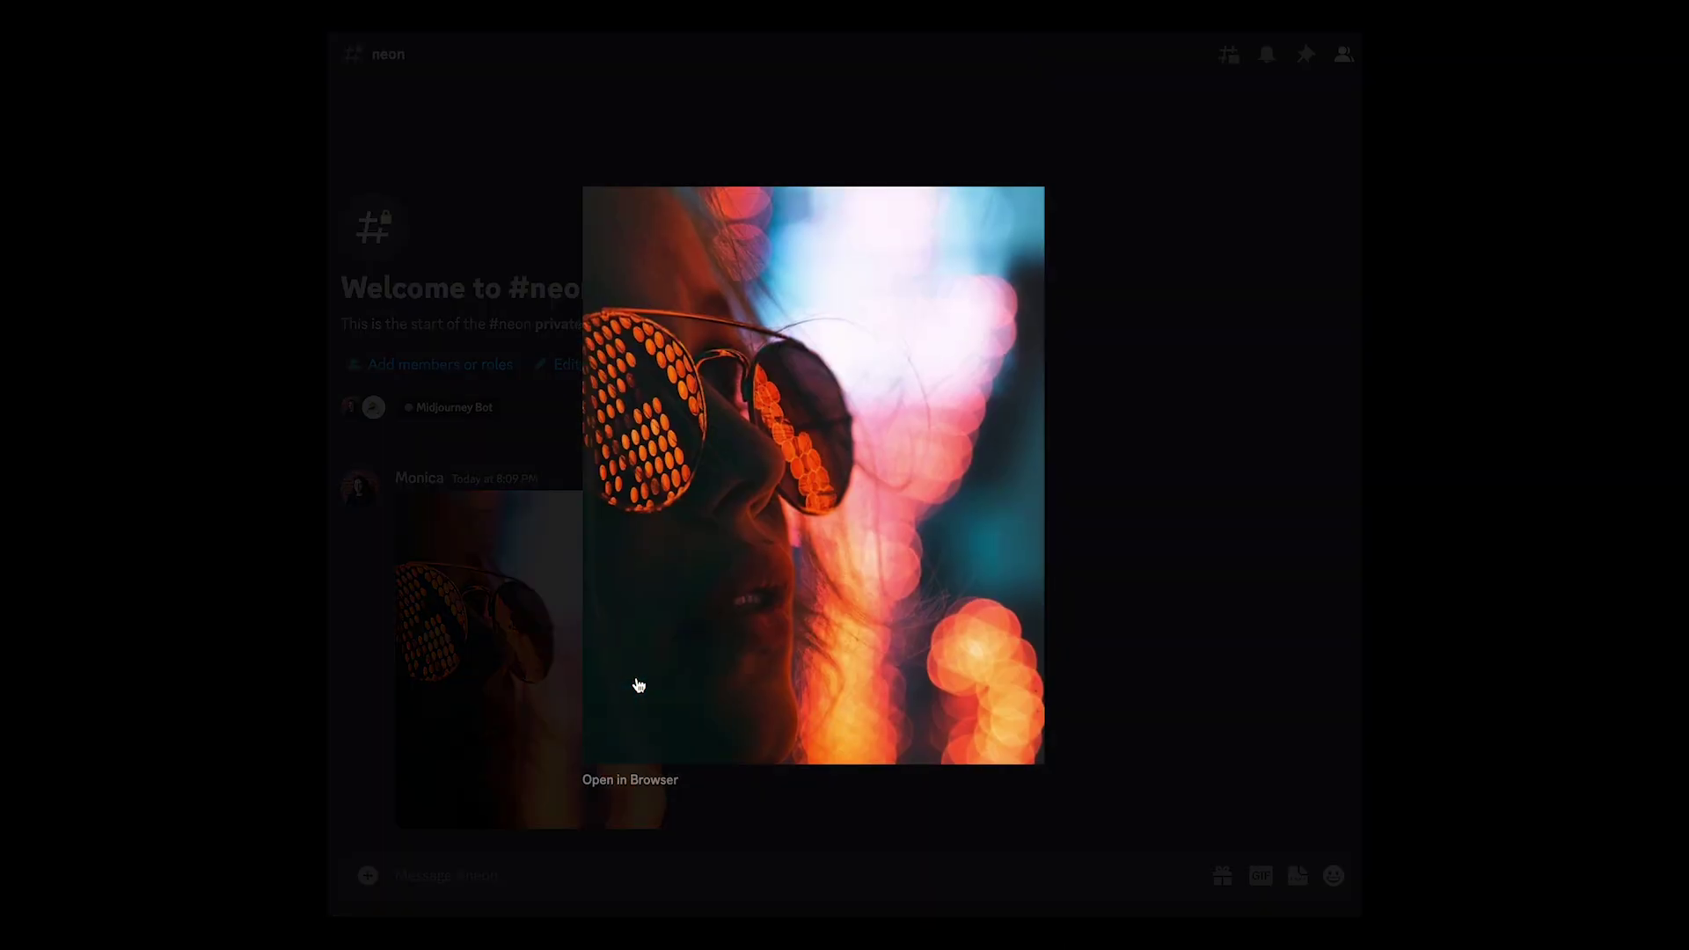
right_click(853, 634)
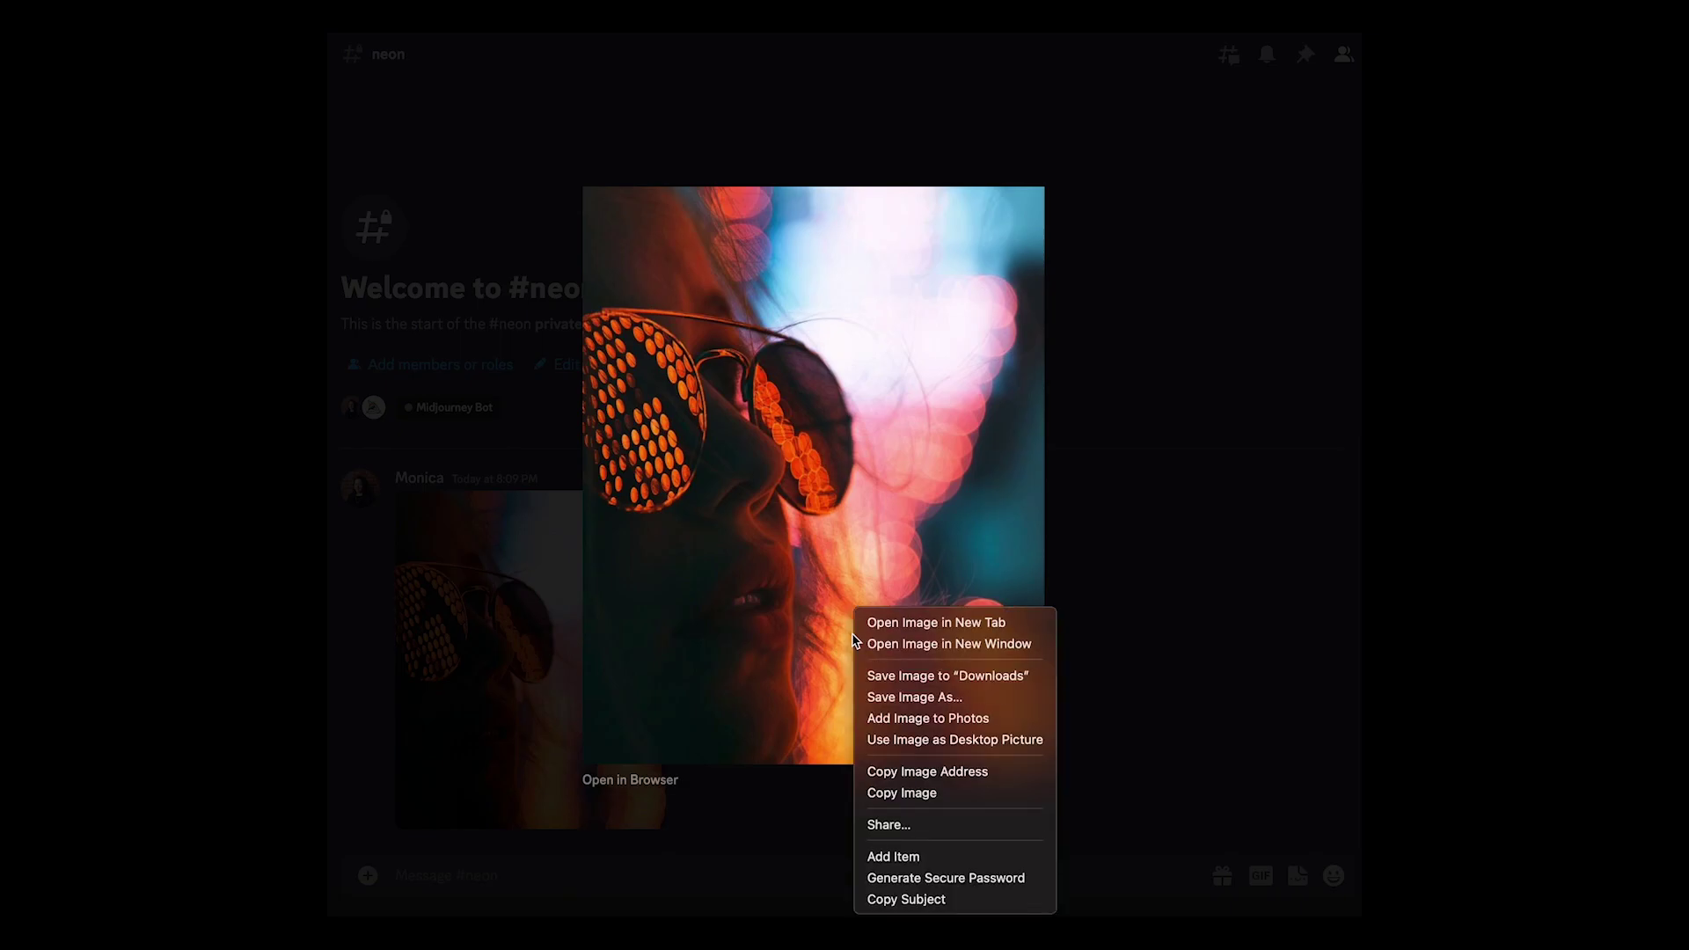
click(1000, 770)
click(653, 884)
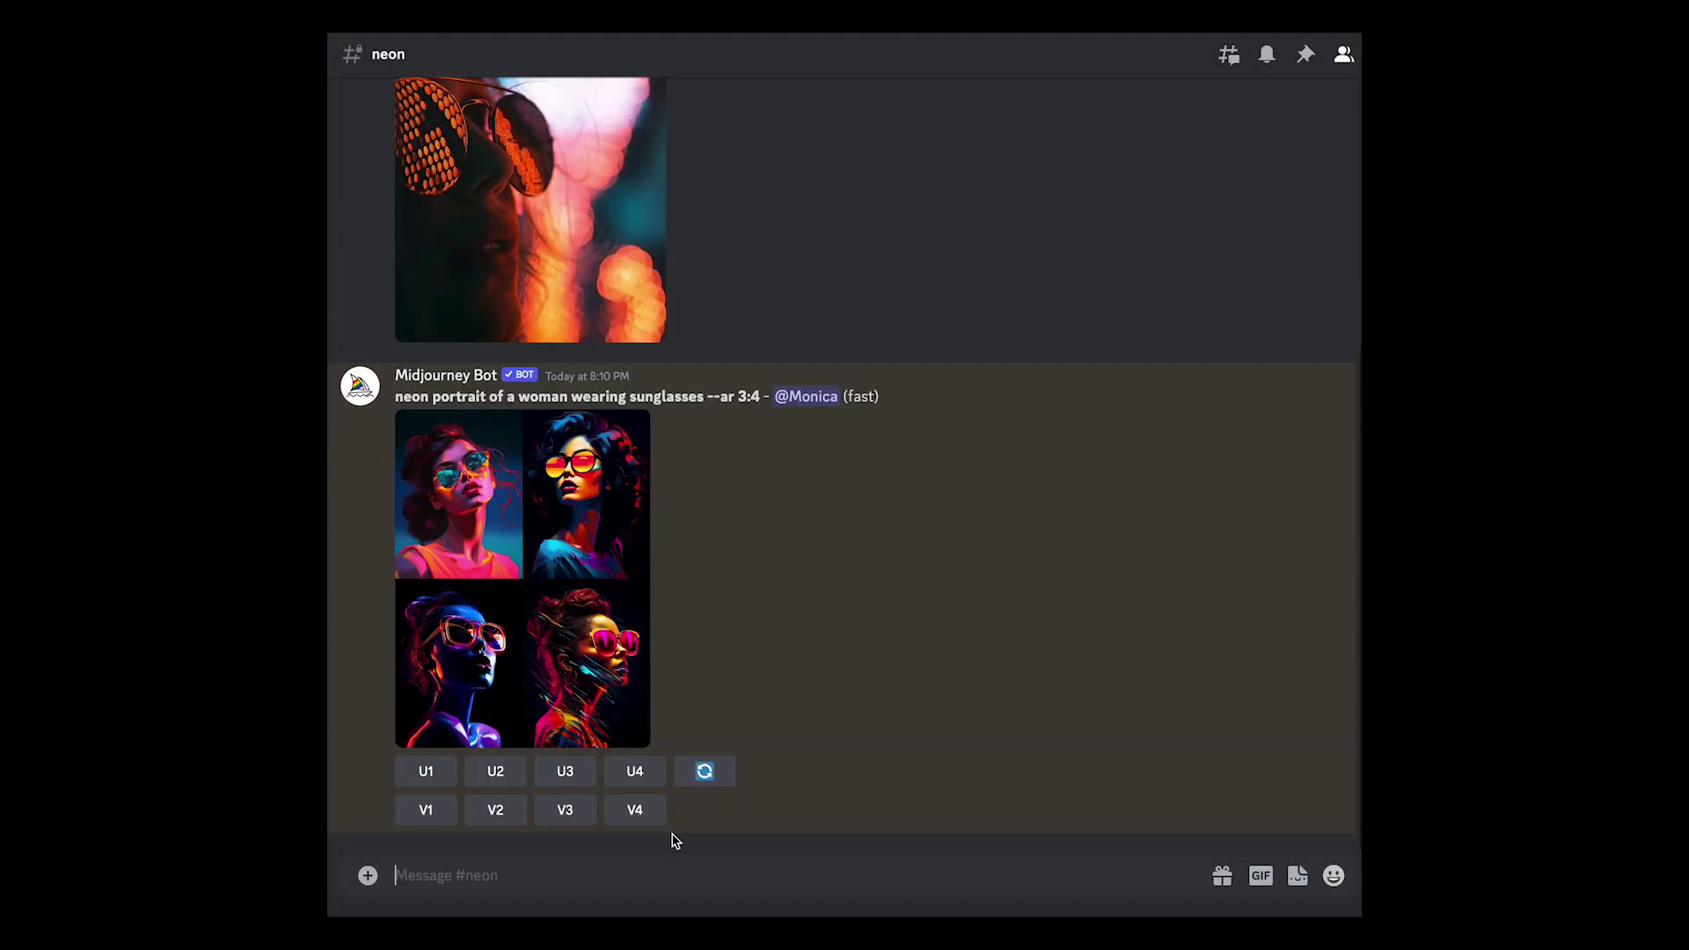
Submit /imagine with the pasted photo link plus 'neon portrait of a woman wearing sunglasses --ar 3:4'.
text(/imagine)
key(Tab)
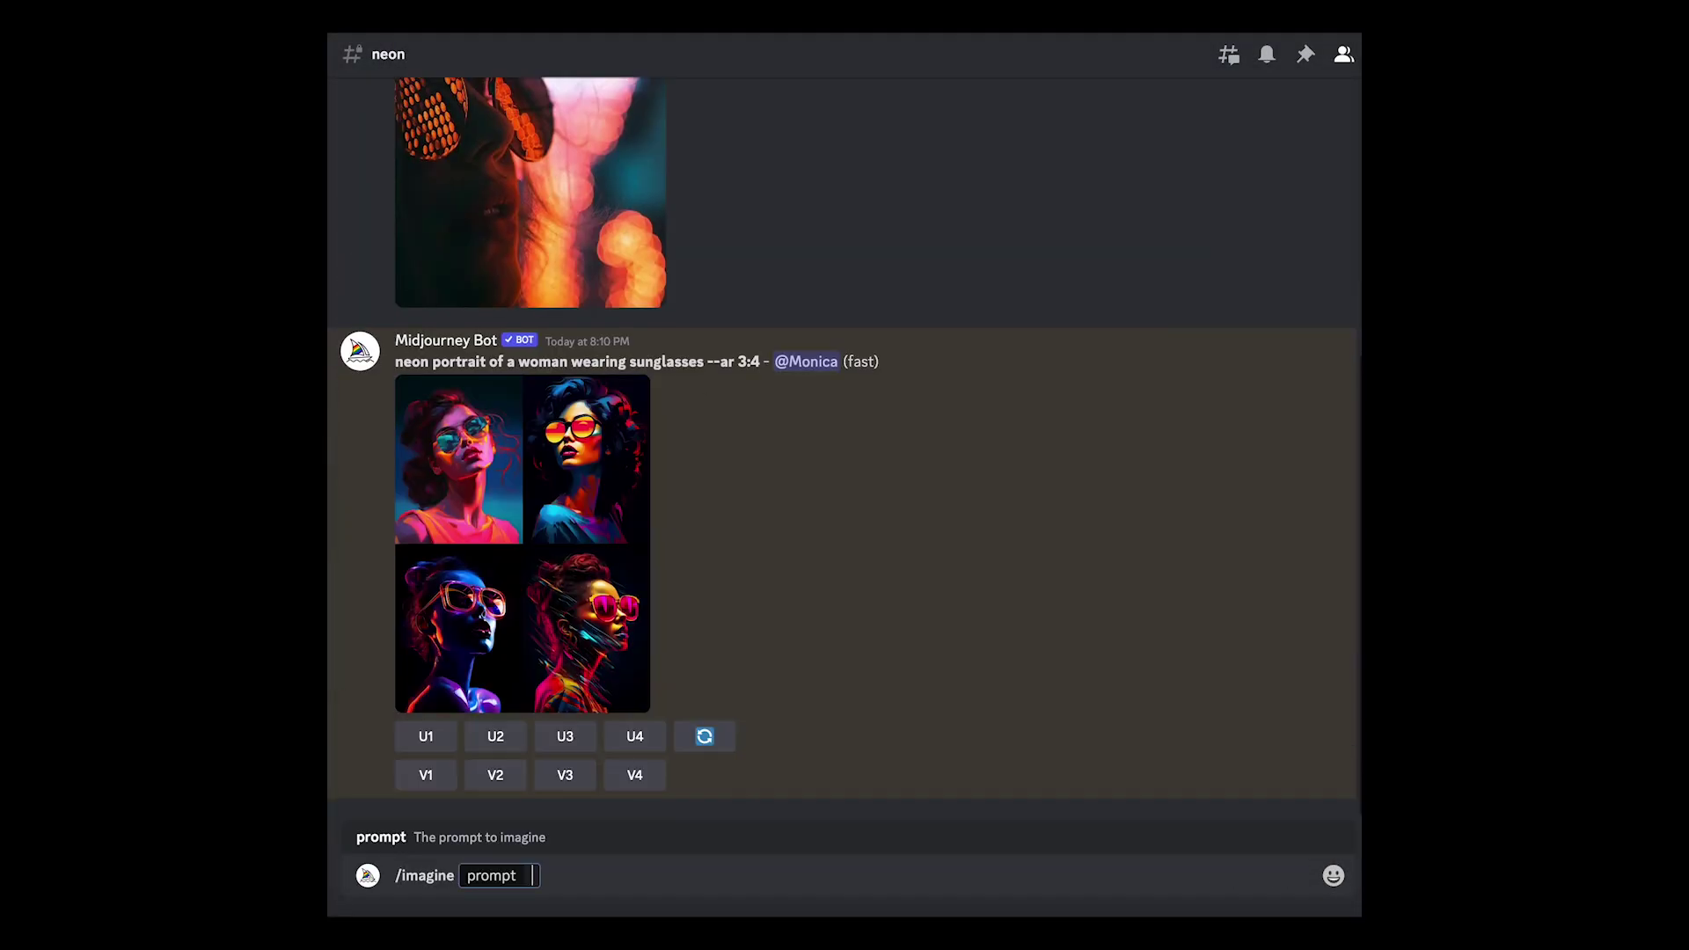
key(ctrl+v)
text(neo)
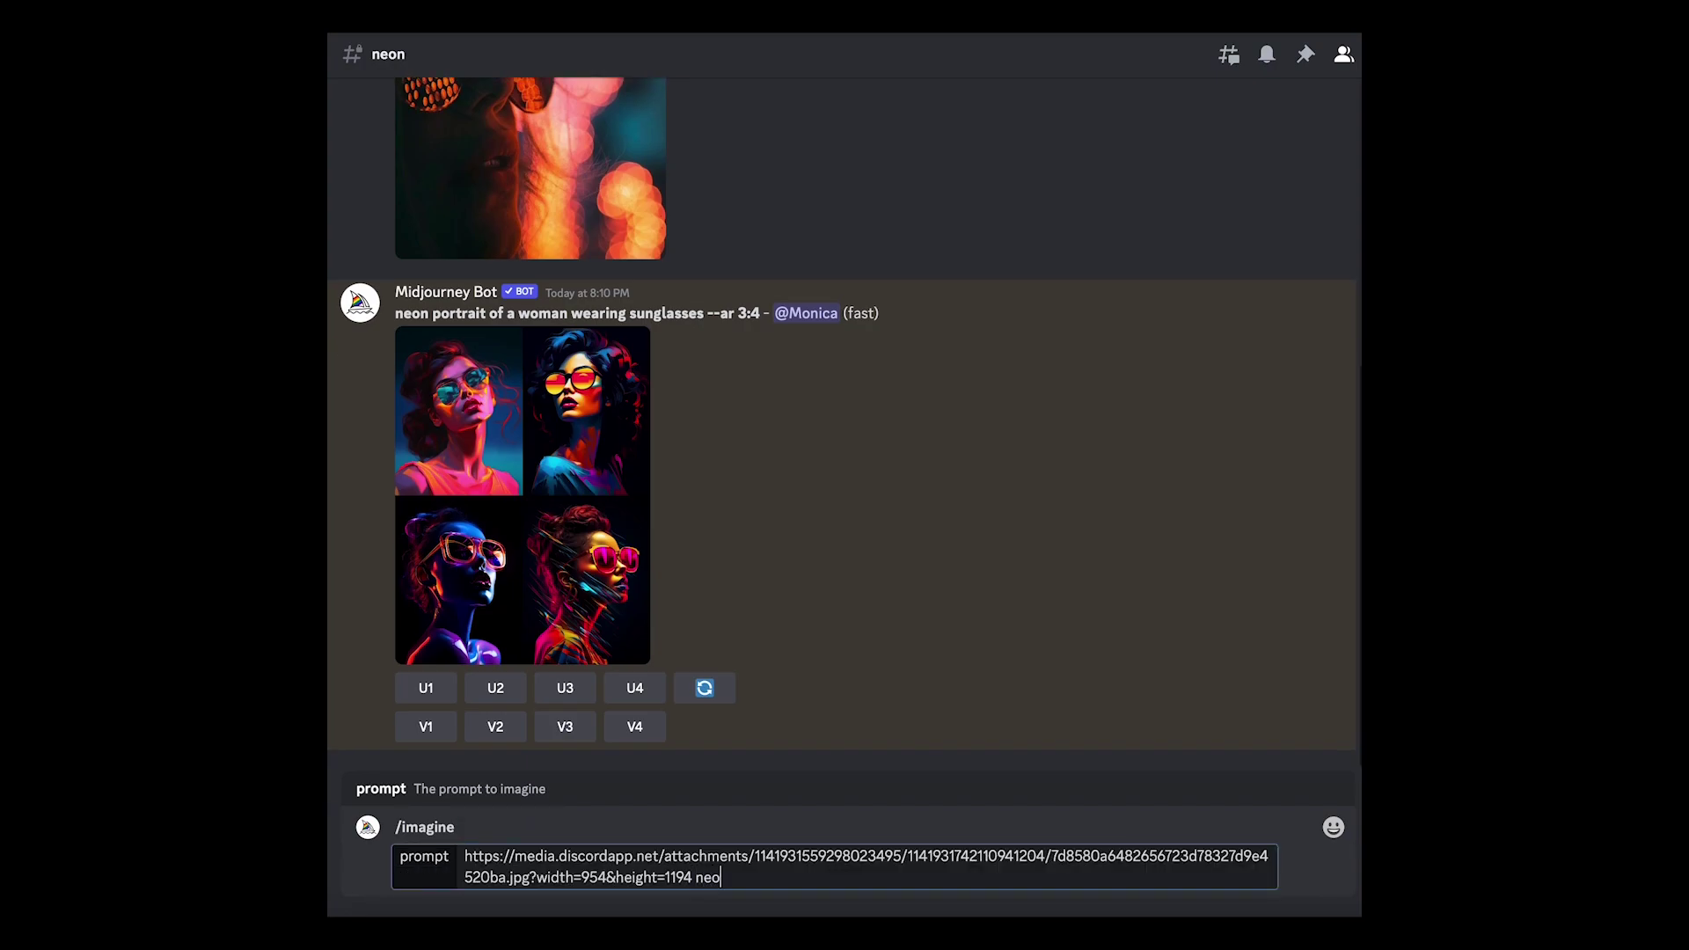
text(n portrait of a woman wearing sunglasses --ar 3:4)
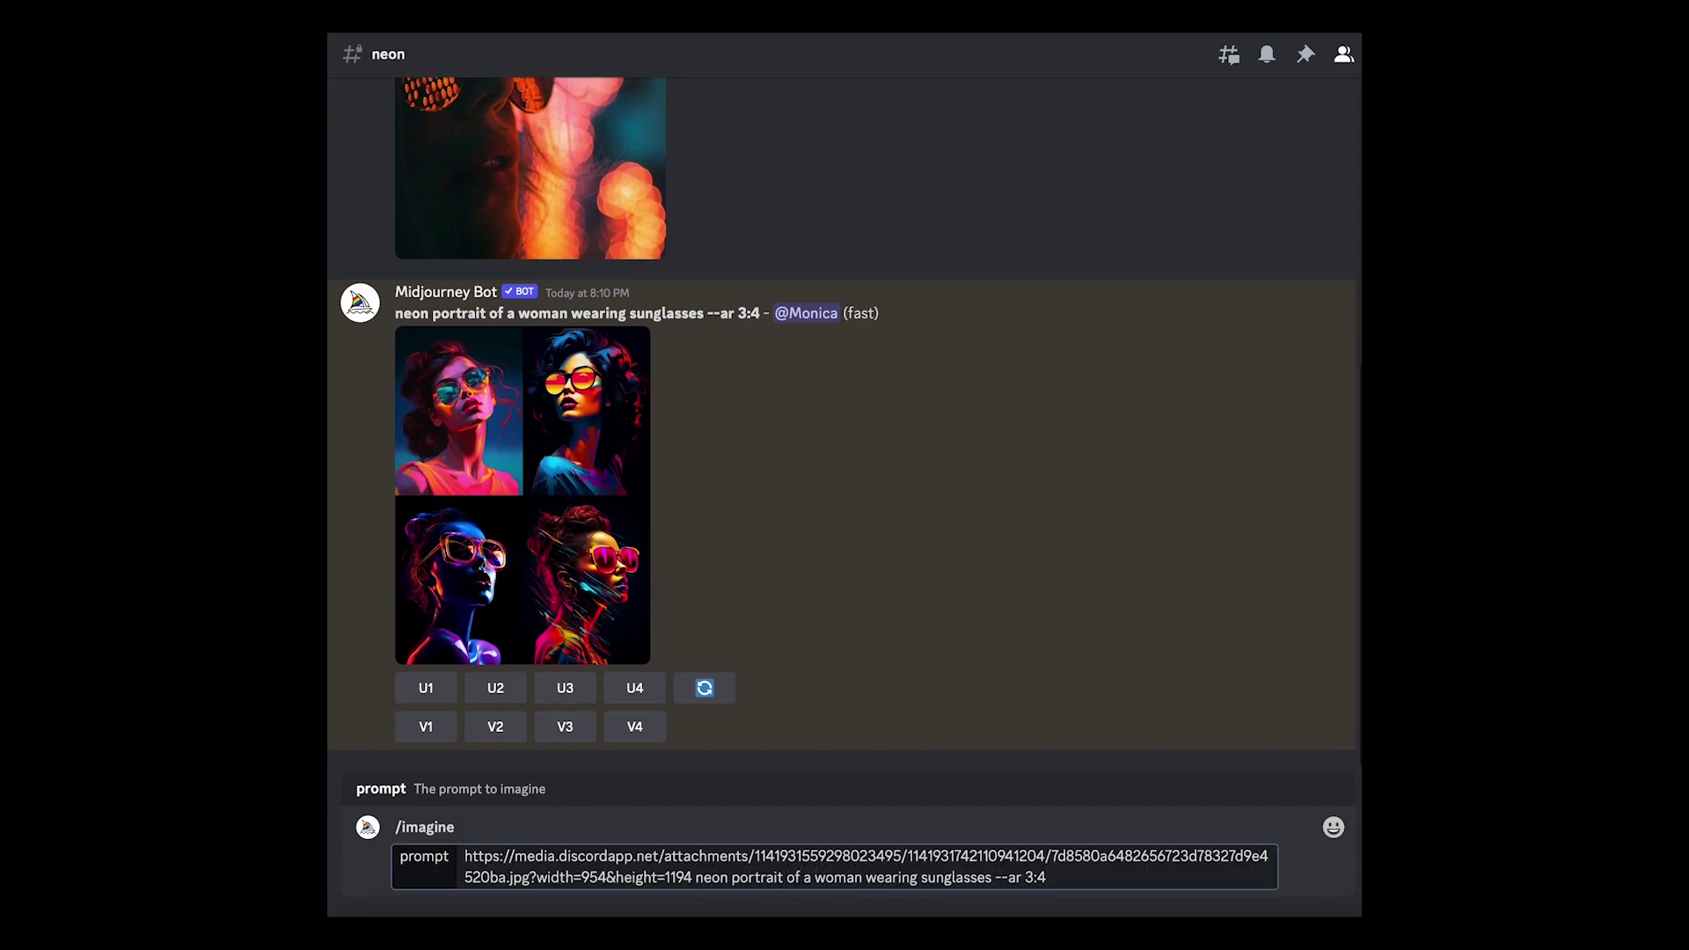
key(Return)
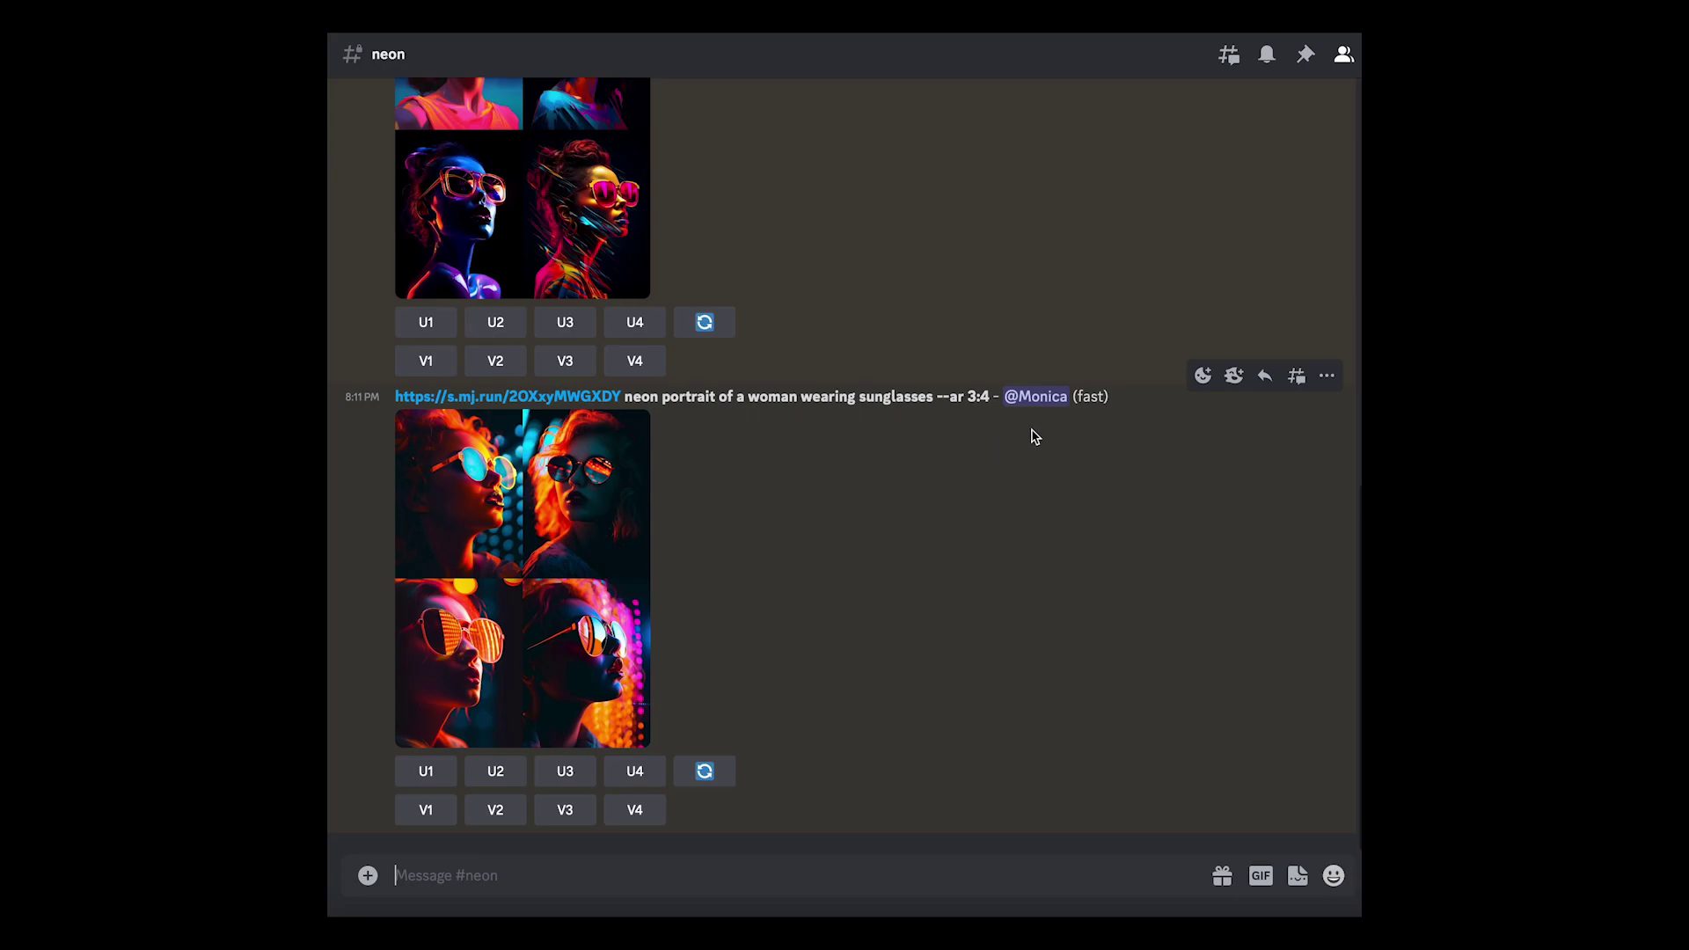
click(582, 535)
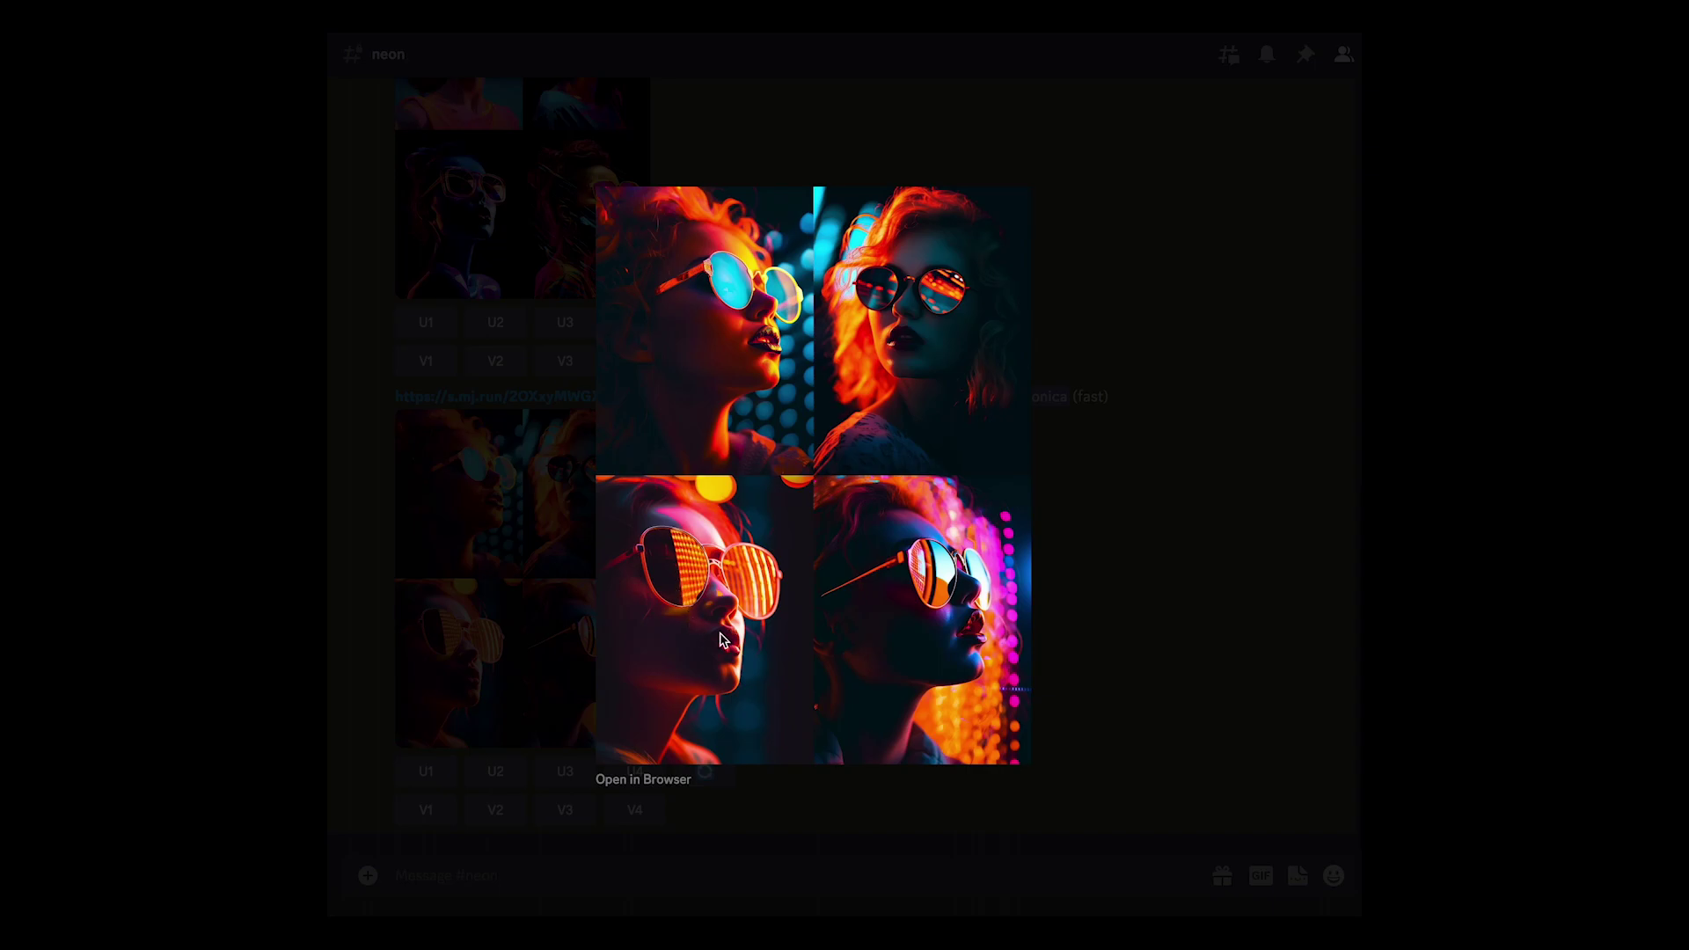
click(1133, 728)
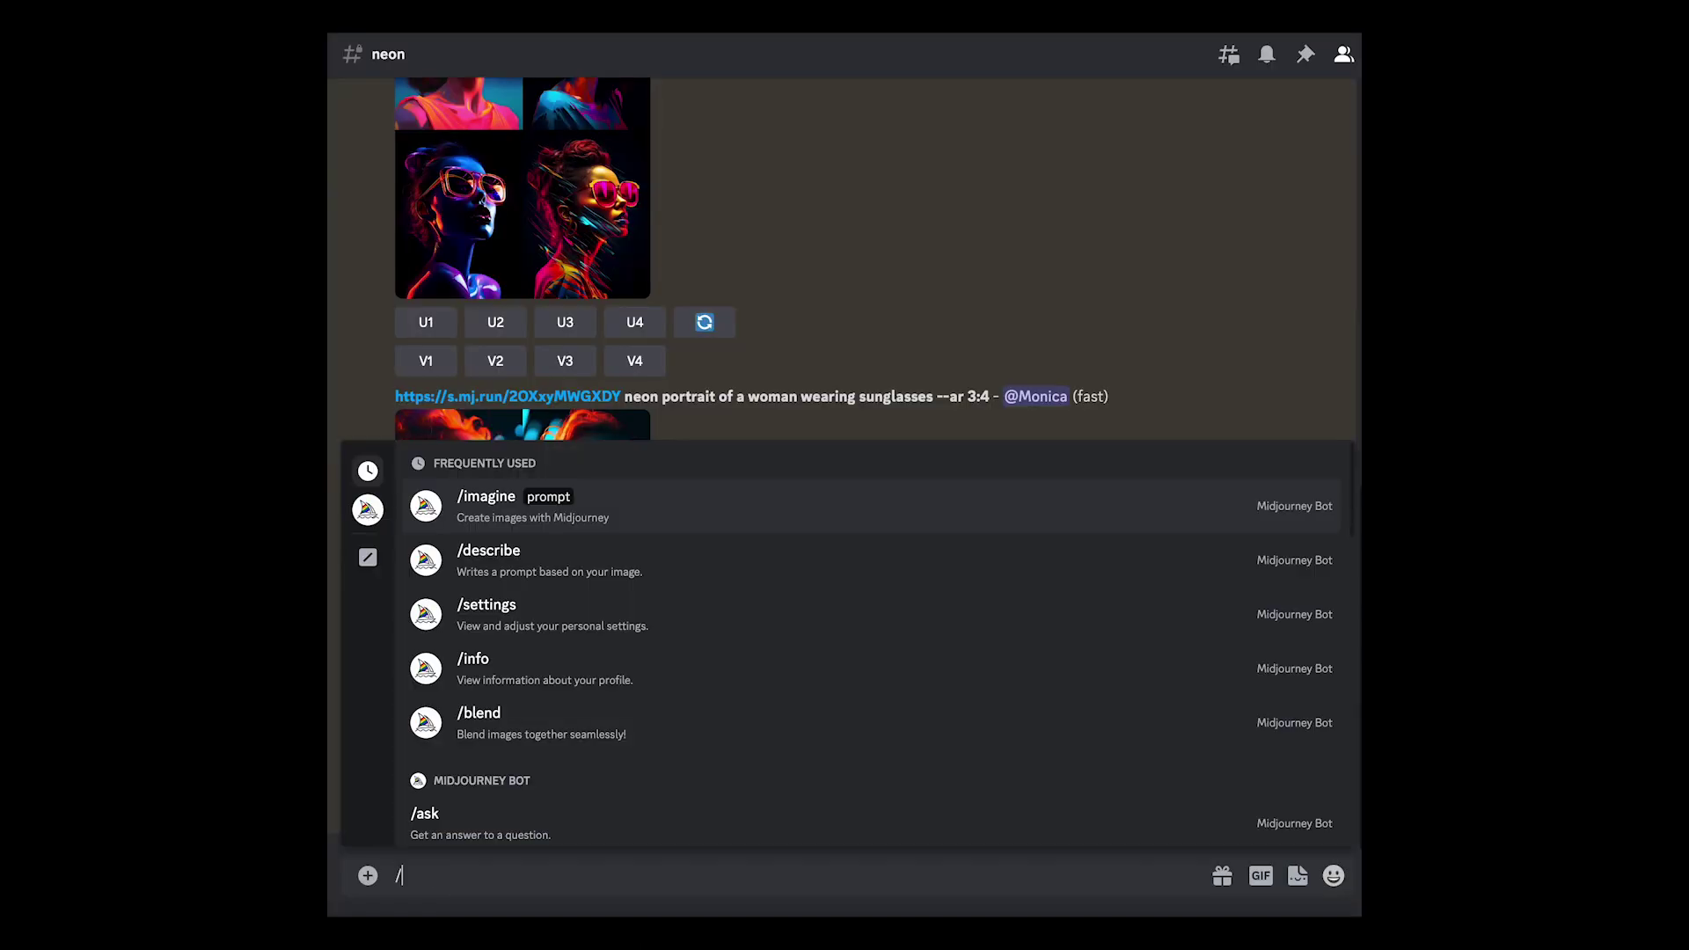
Enable Remix mode in Midjourney's /settings, then dismiss the settings reply.
text(settings)
key(Return)
key(Return)
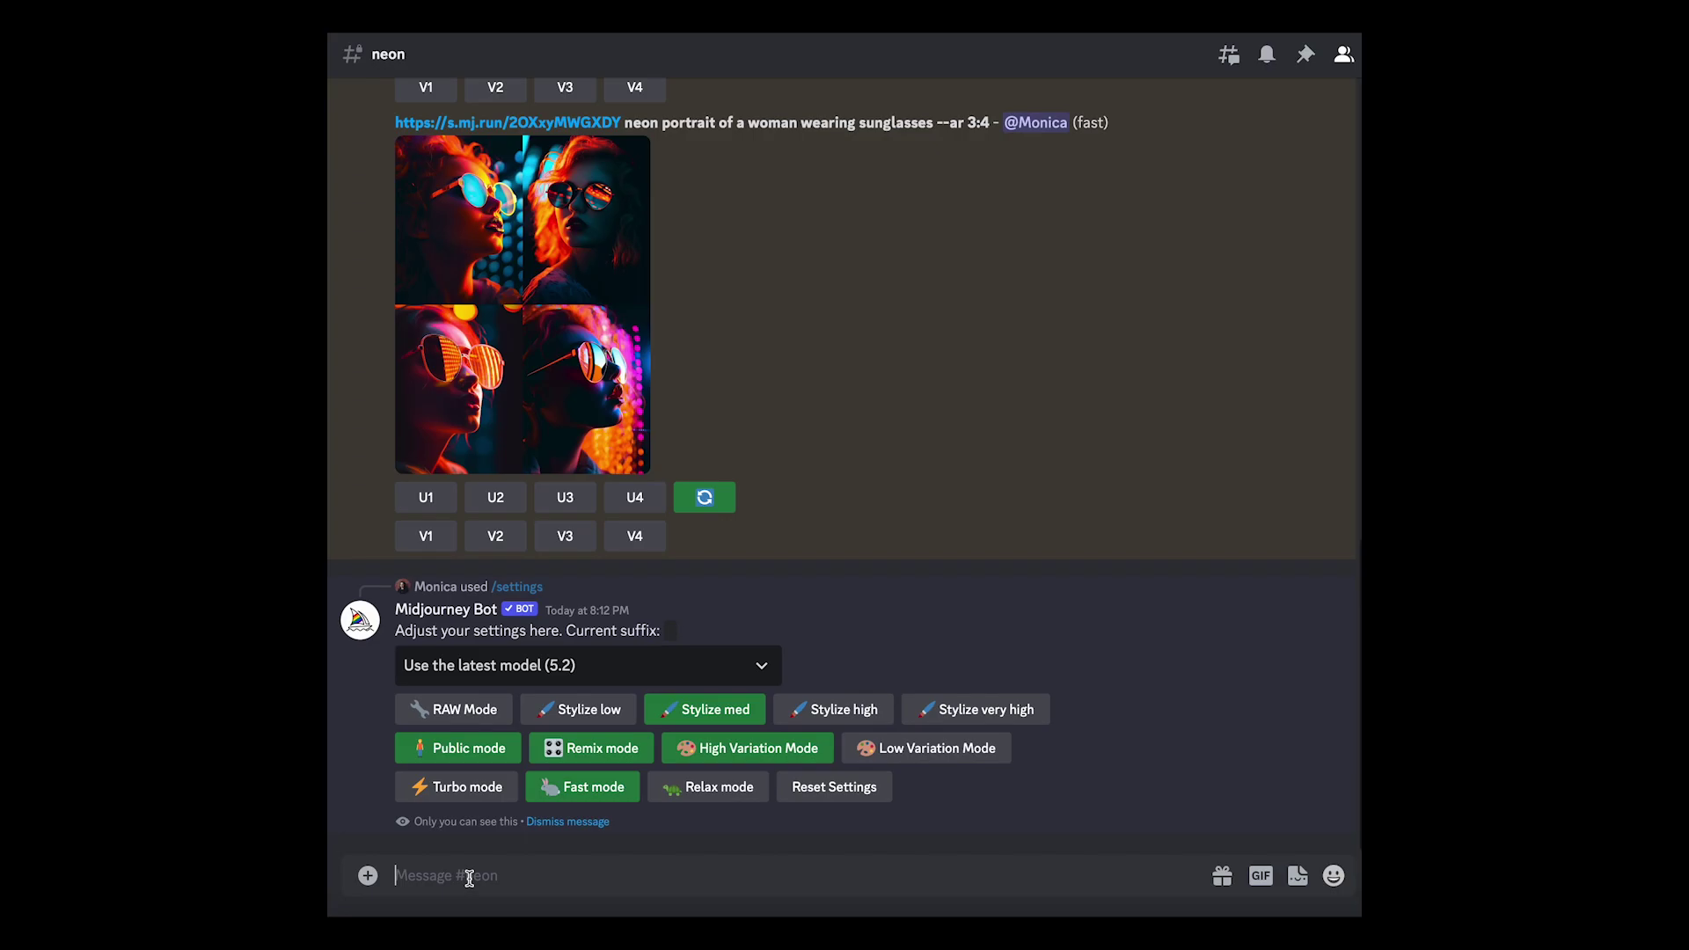
click(599, 750)
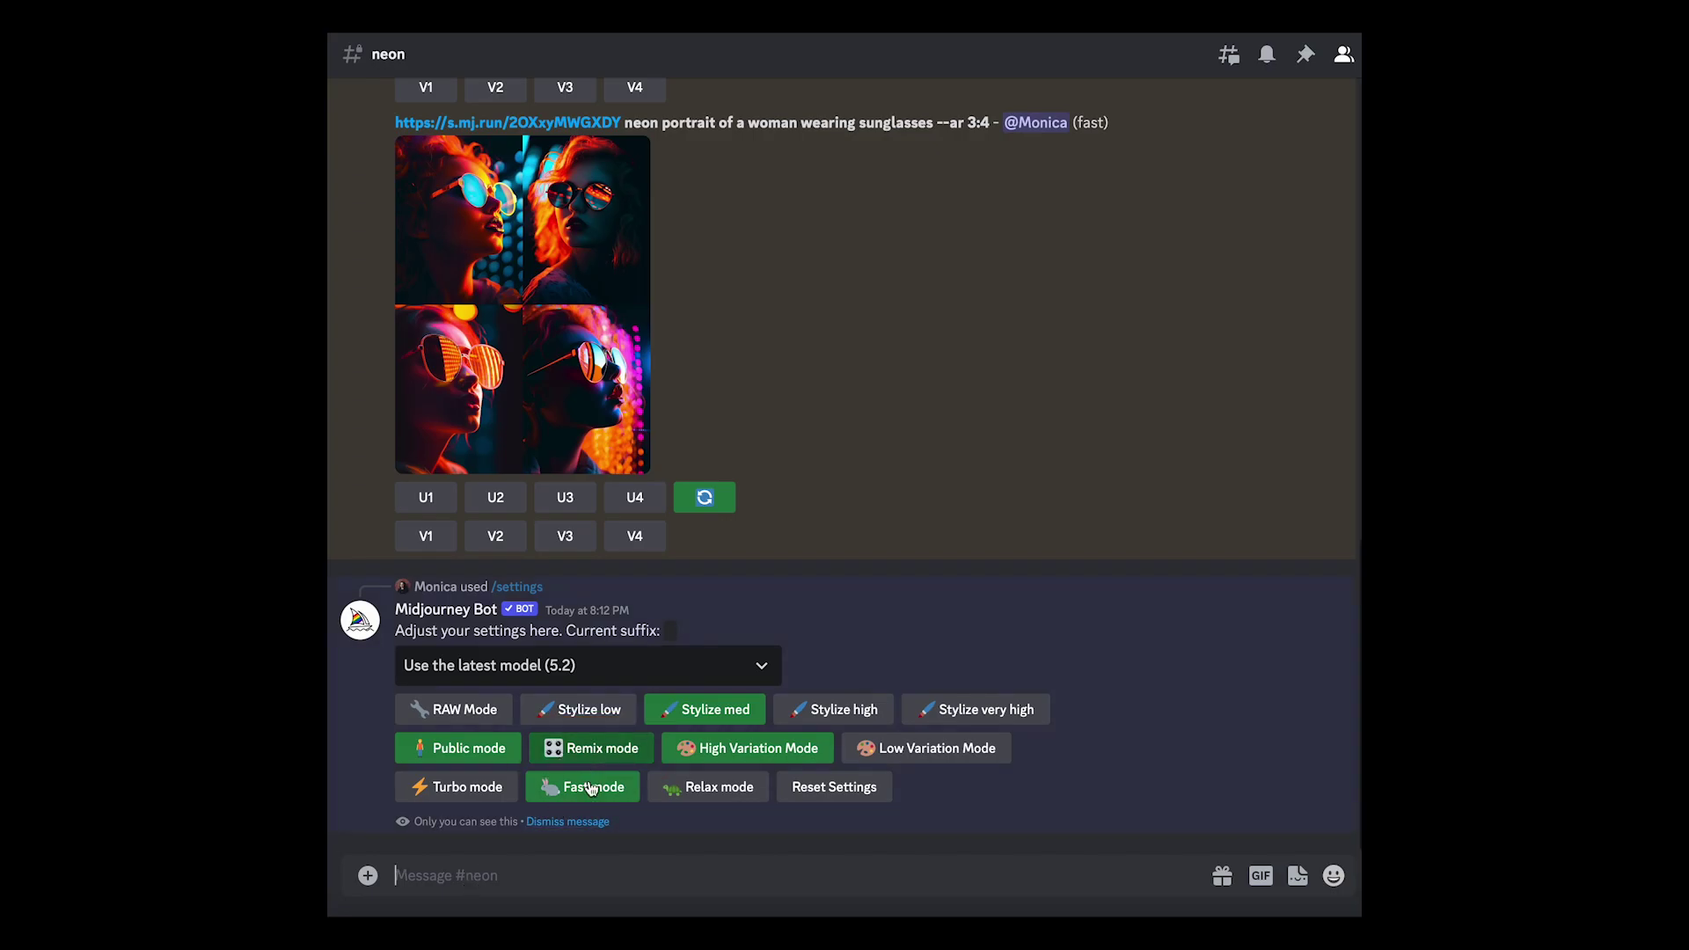
click(568, 821)
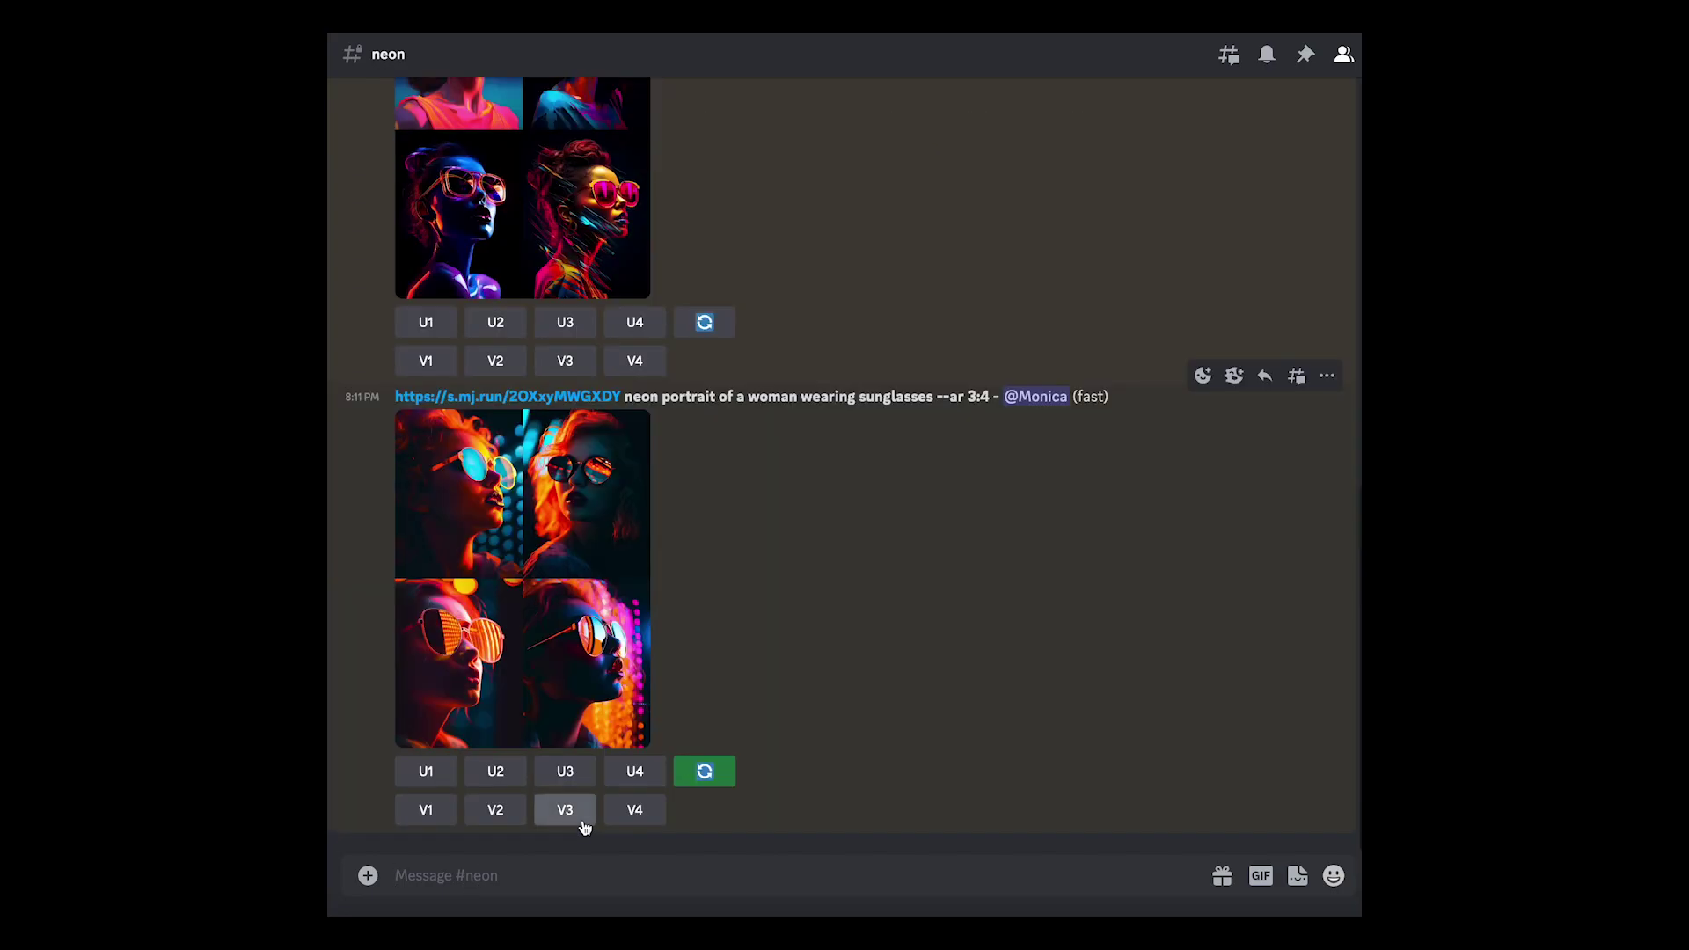
Re-roll with 'close up' inserted after 'neon' in the prompt, then view the new grid.
click(708, 772)
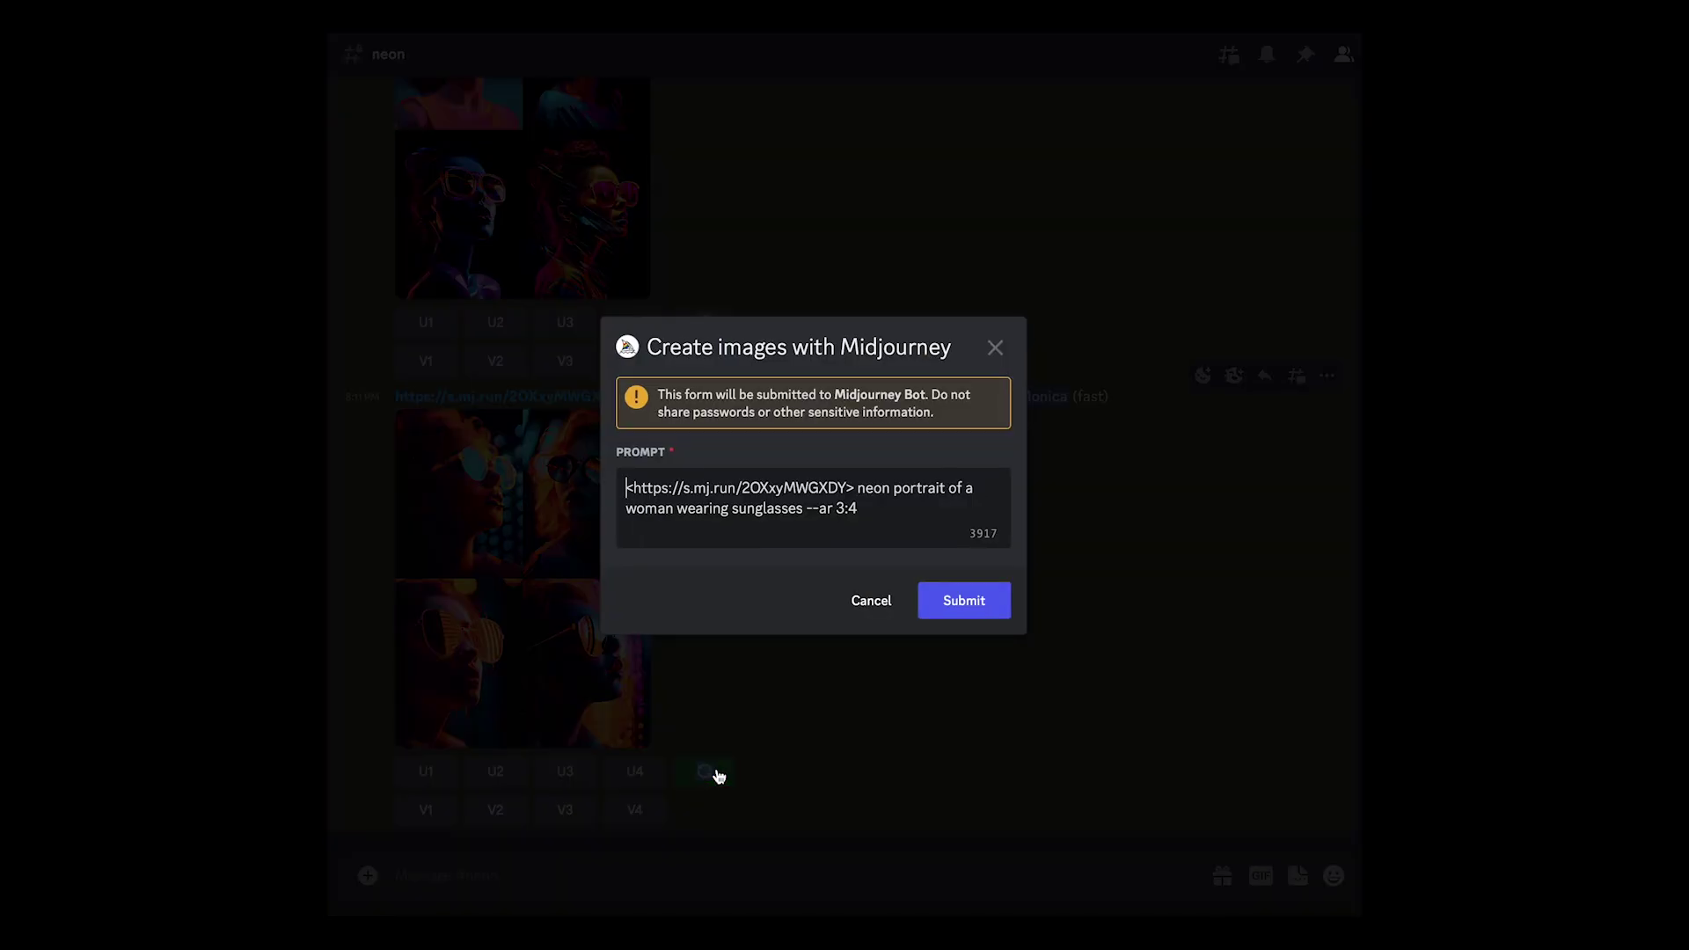
click(894, 489)
text(close up)
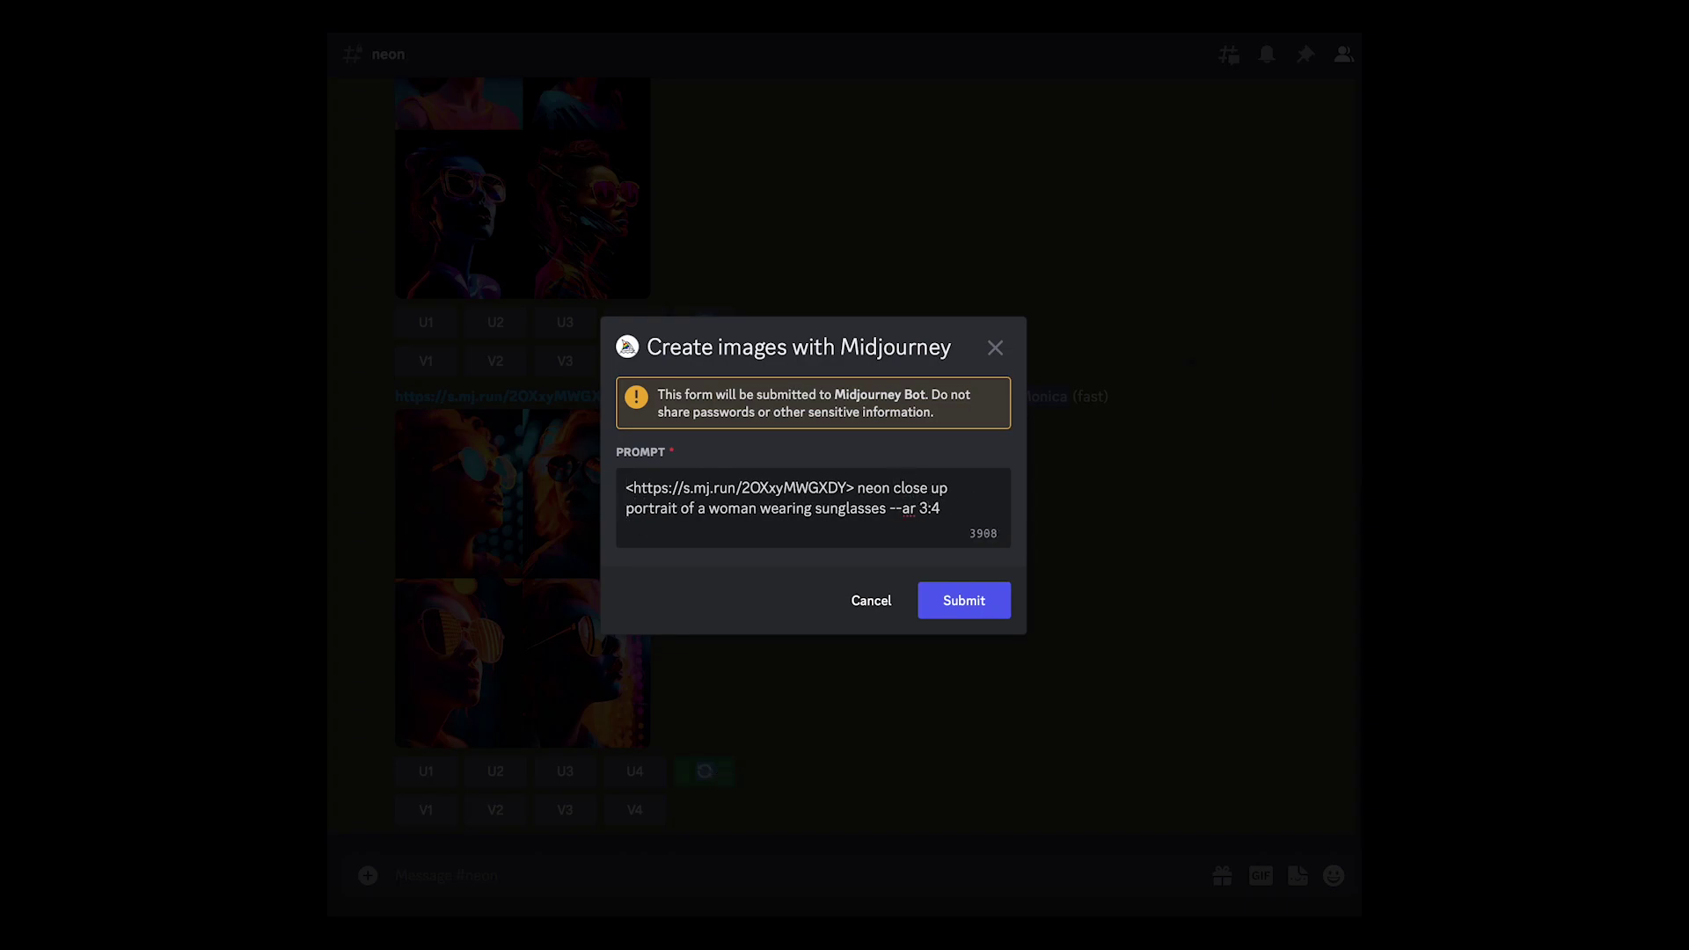
click(978, 598)
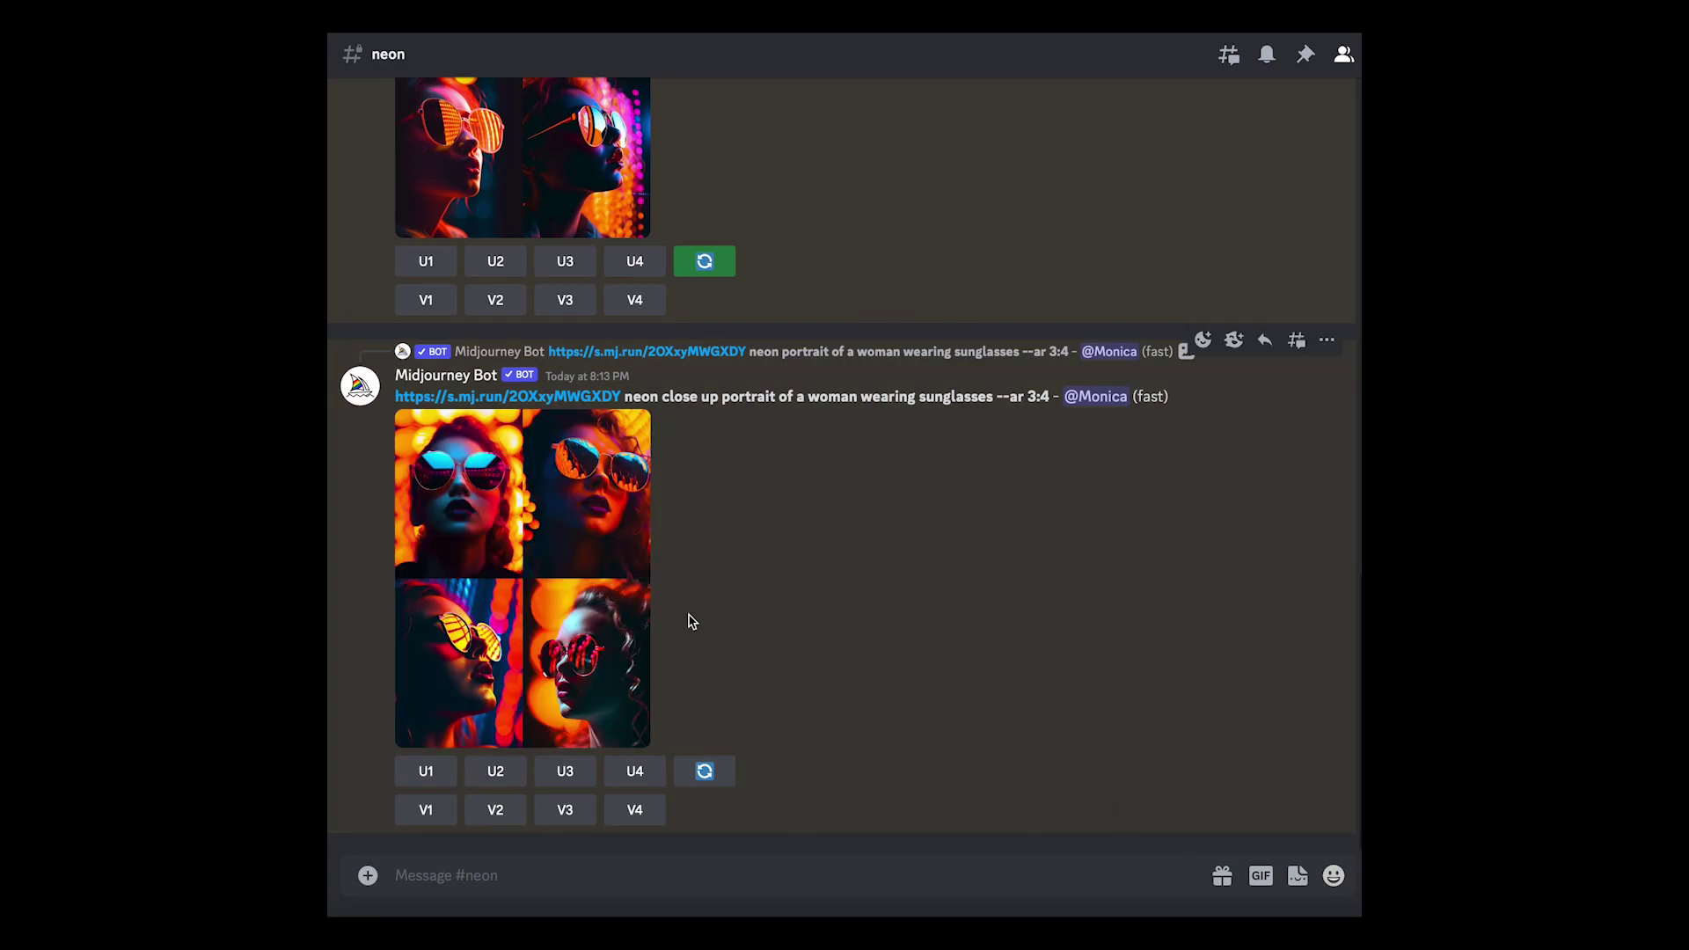
click(539, 662)
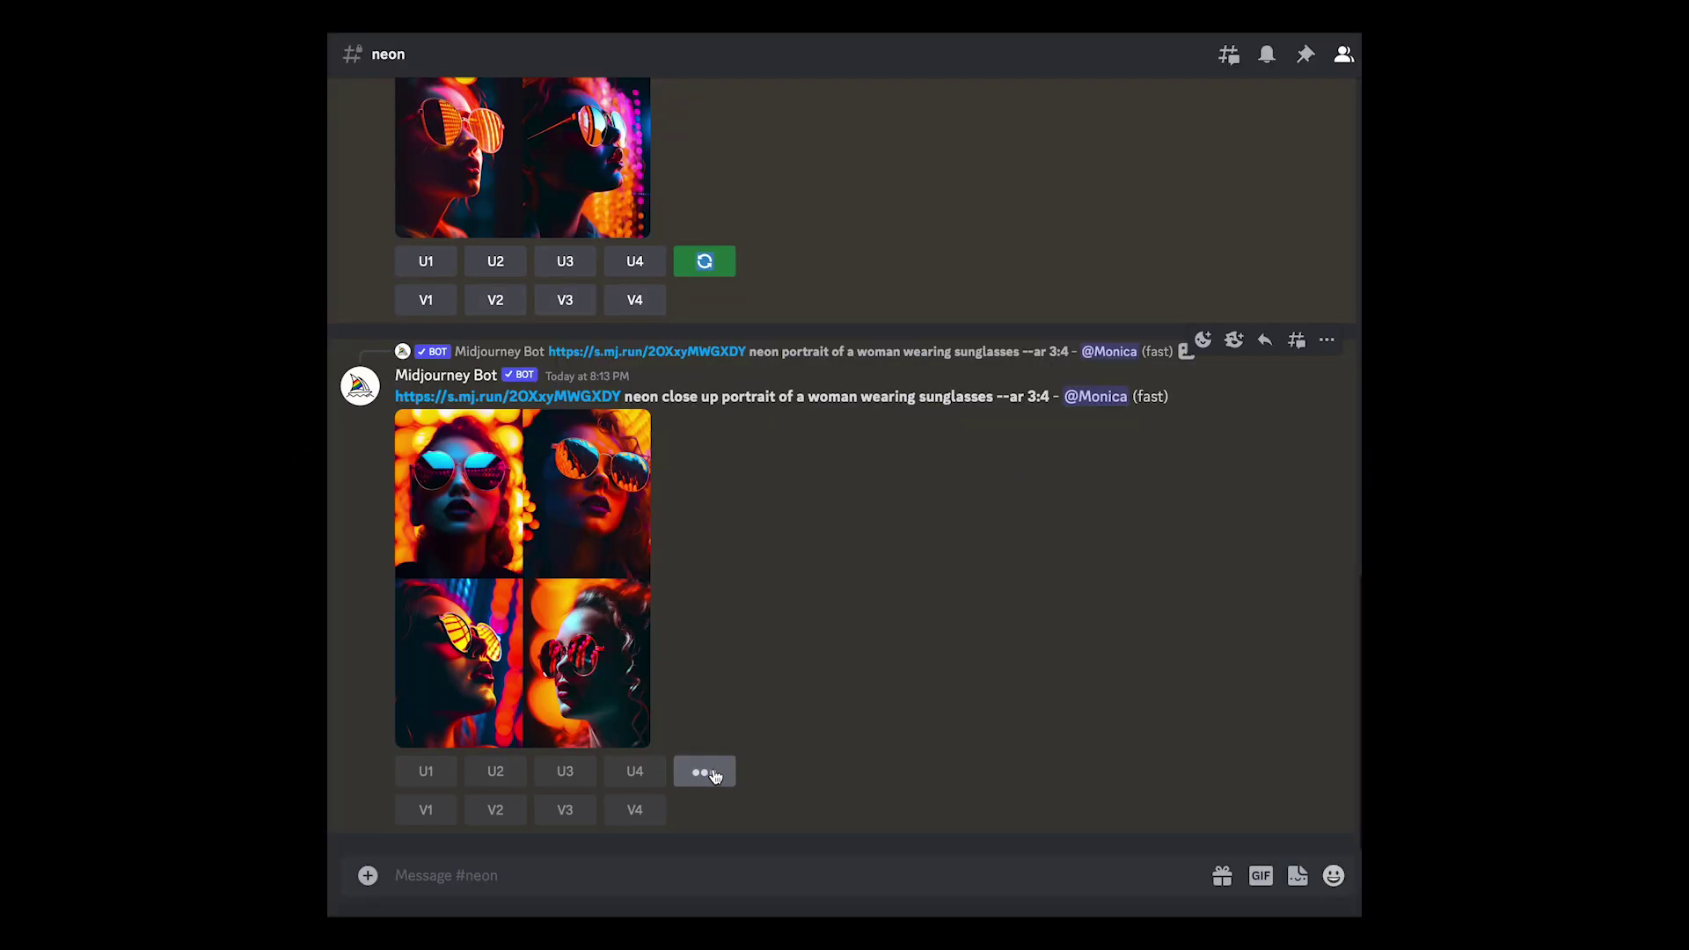
Re-roll, replacing 'close up' with ', super close up, hyper realism' after 'sunglasses'.
click(705, 771)
drag(950, 489, 893, 489)
key(BackSpace)
click(805, 509)
text(, super close up)
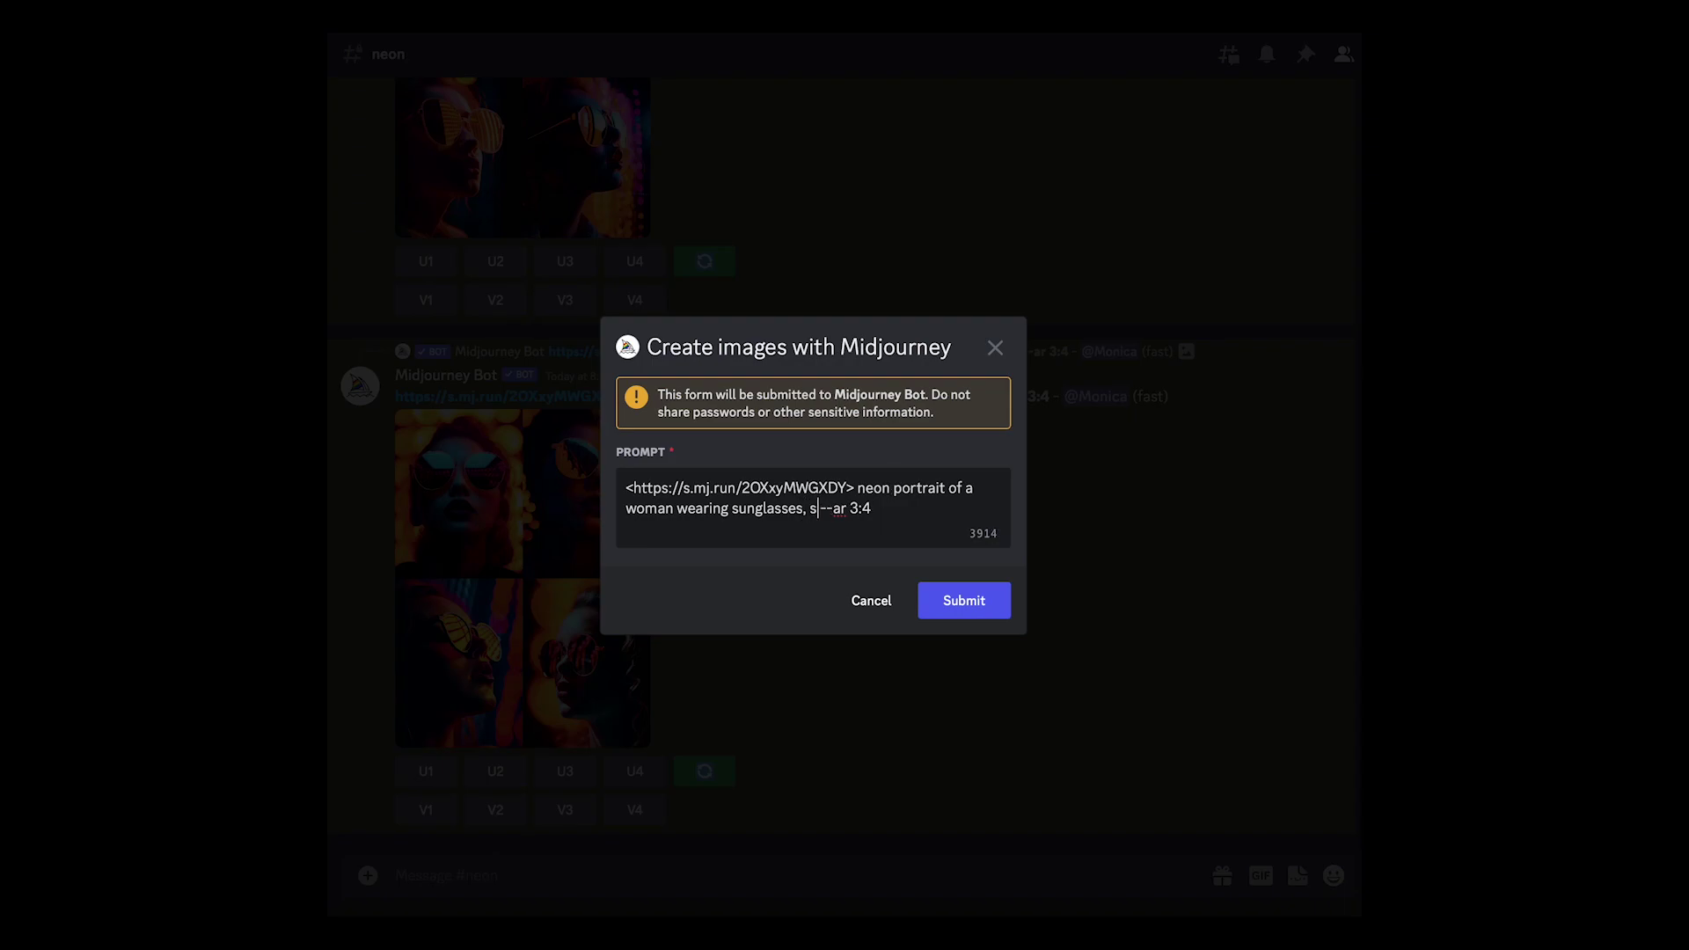
text(, hyper realism)
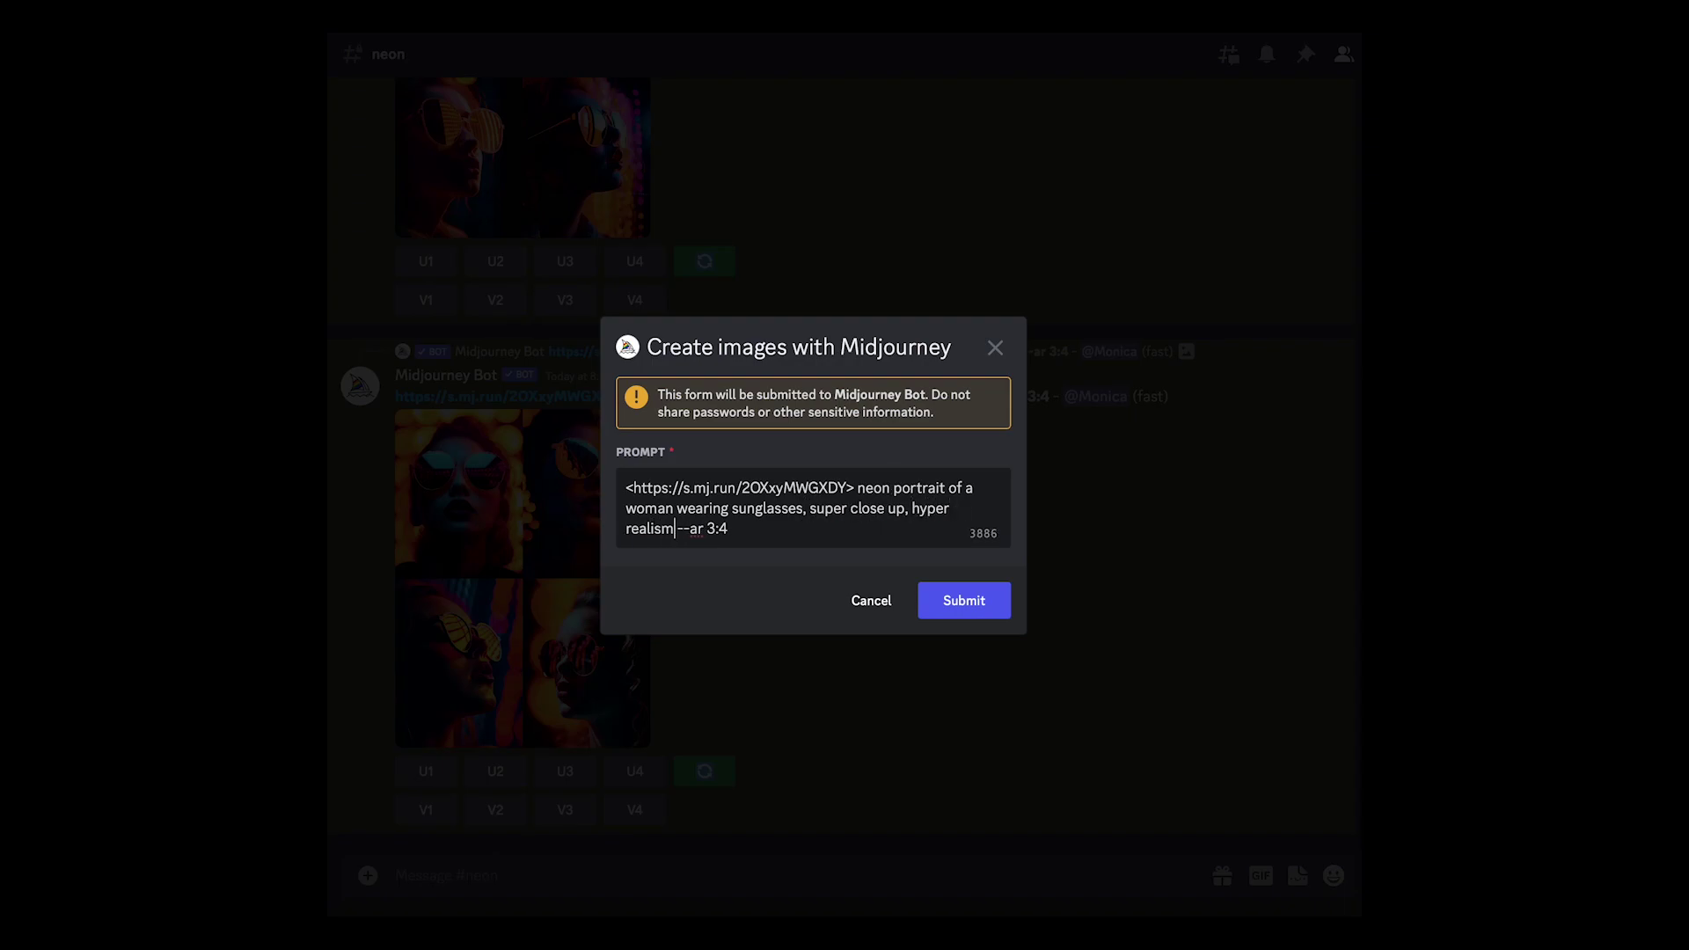
click(968, 597)
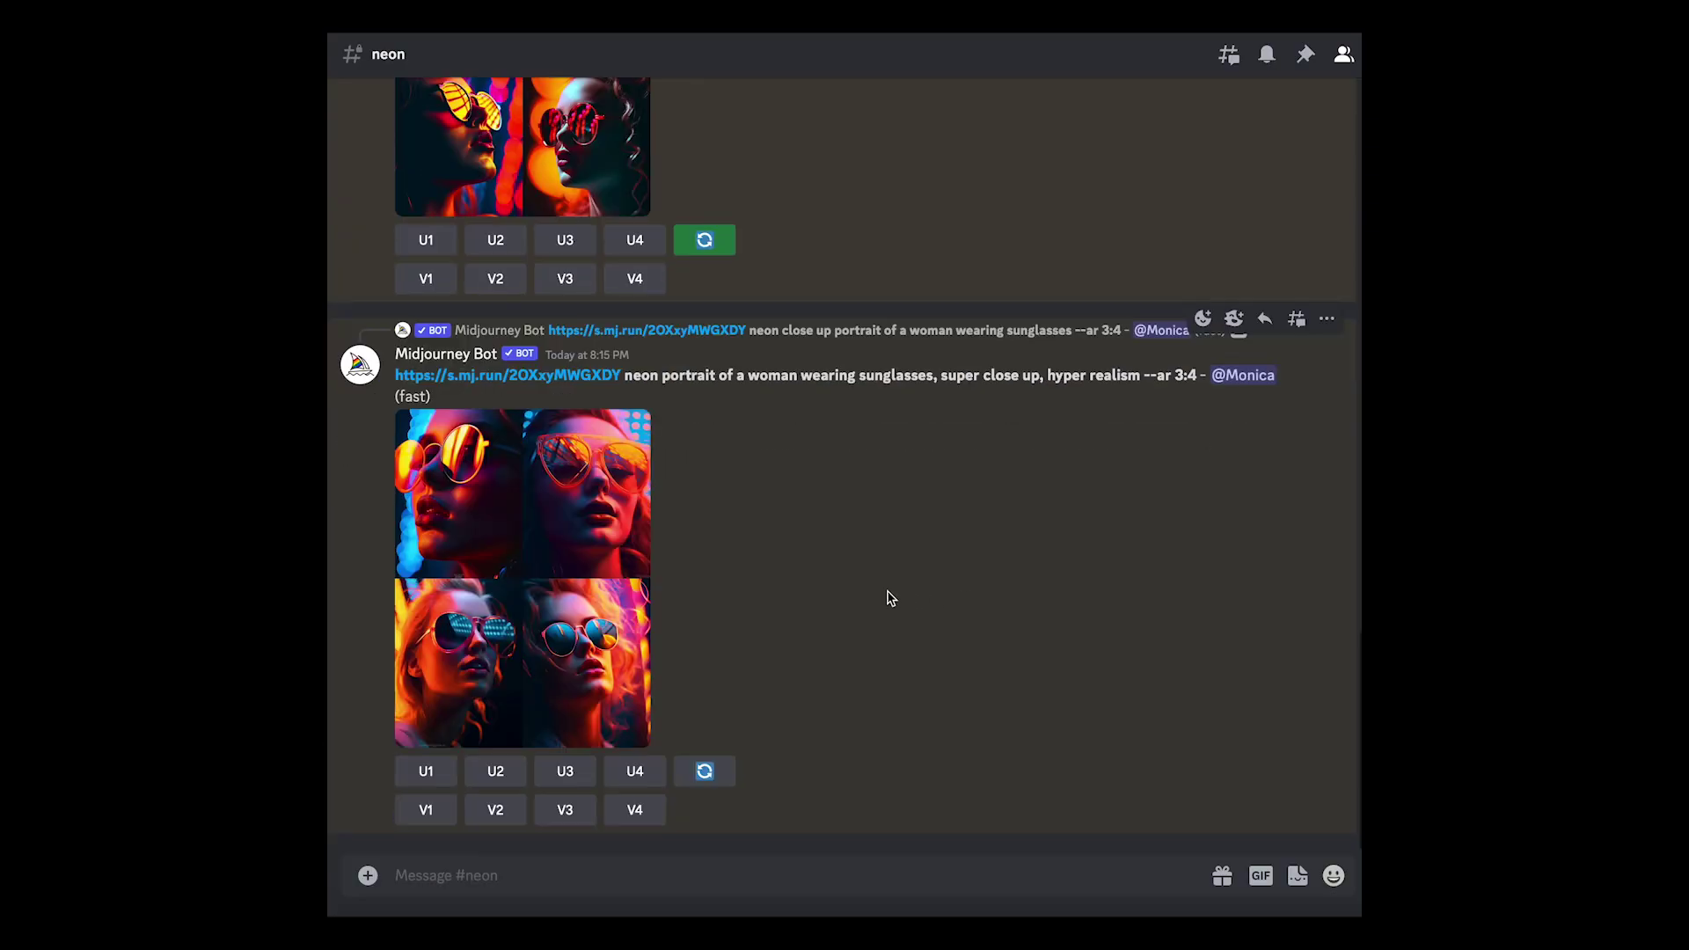
click(610, 658)
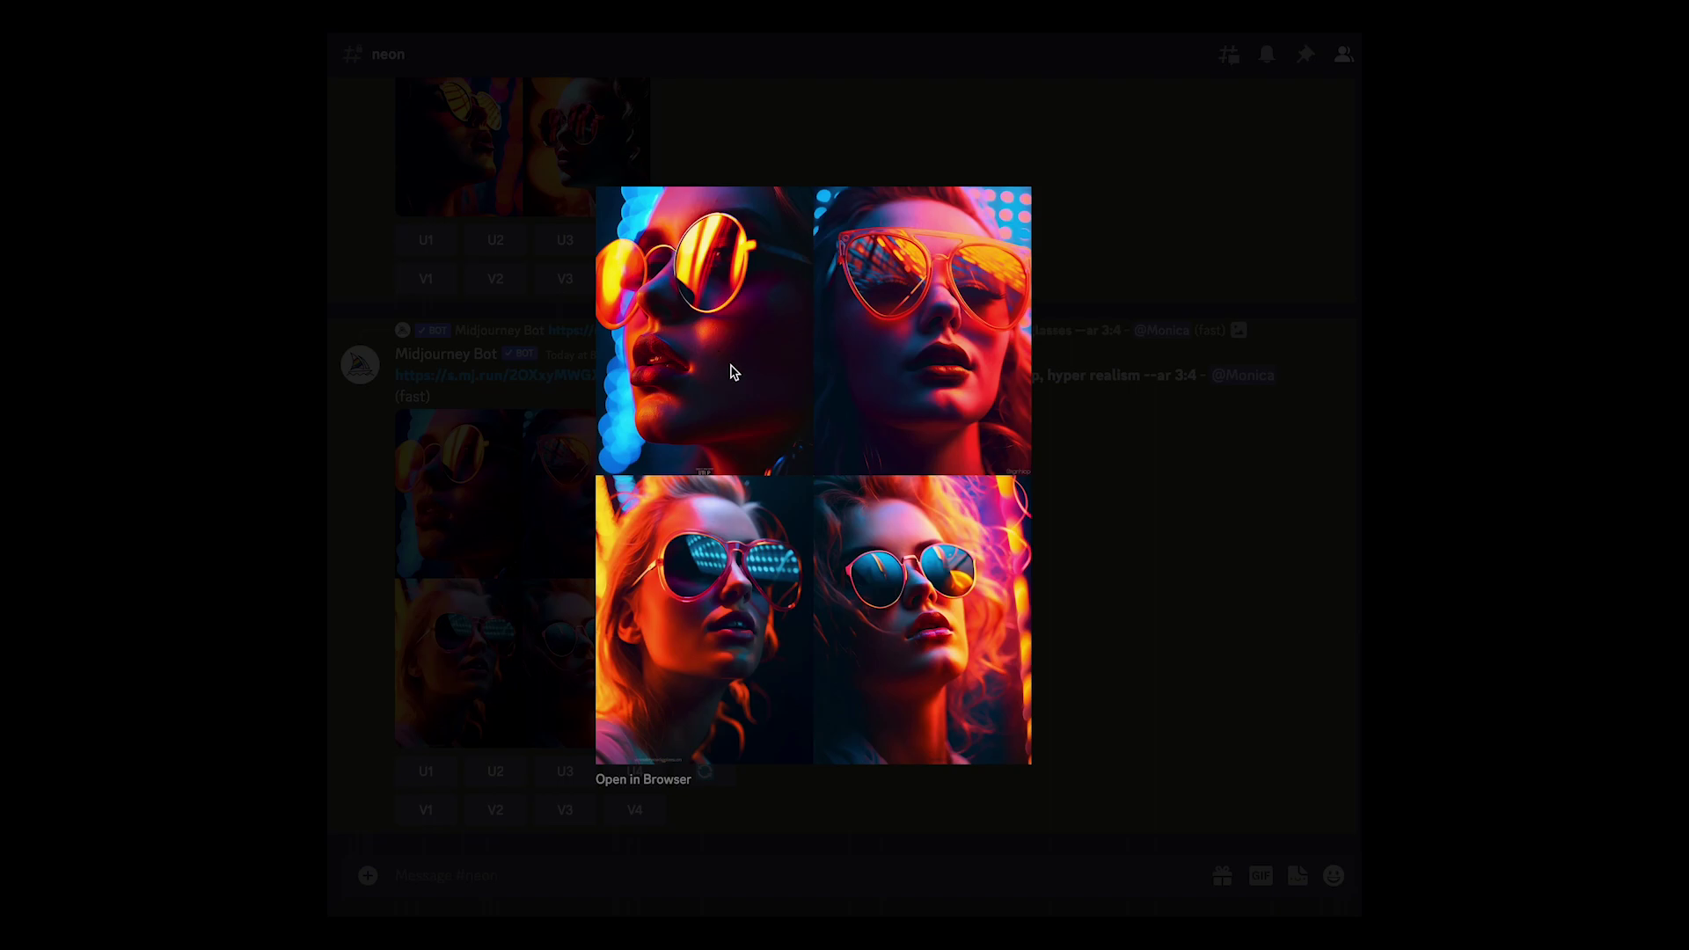
click(1159, 645)
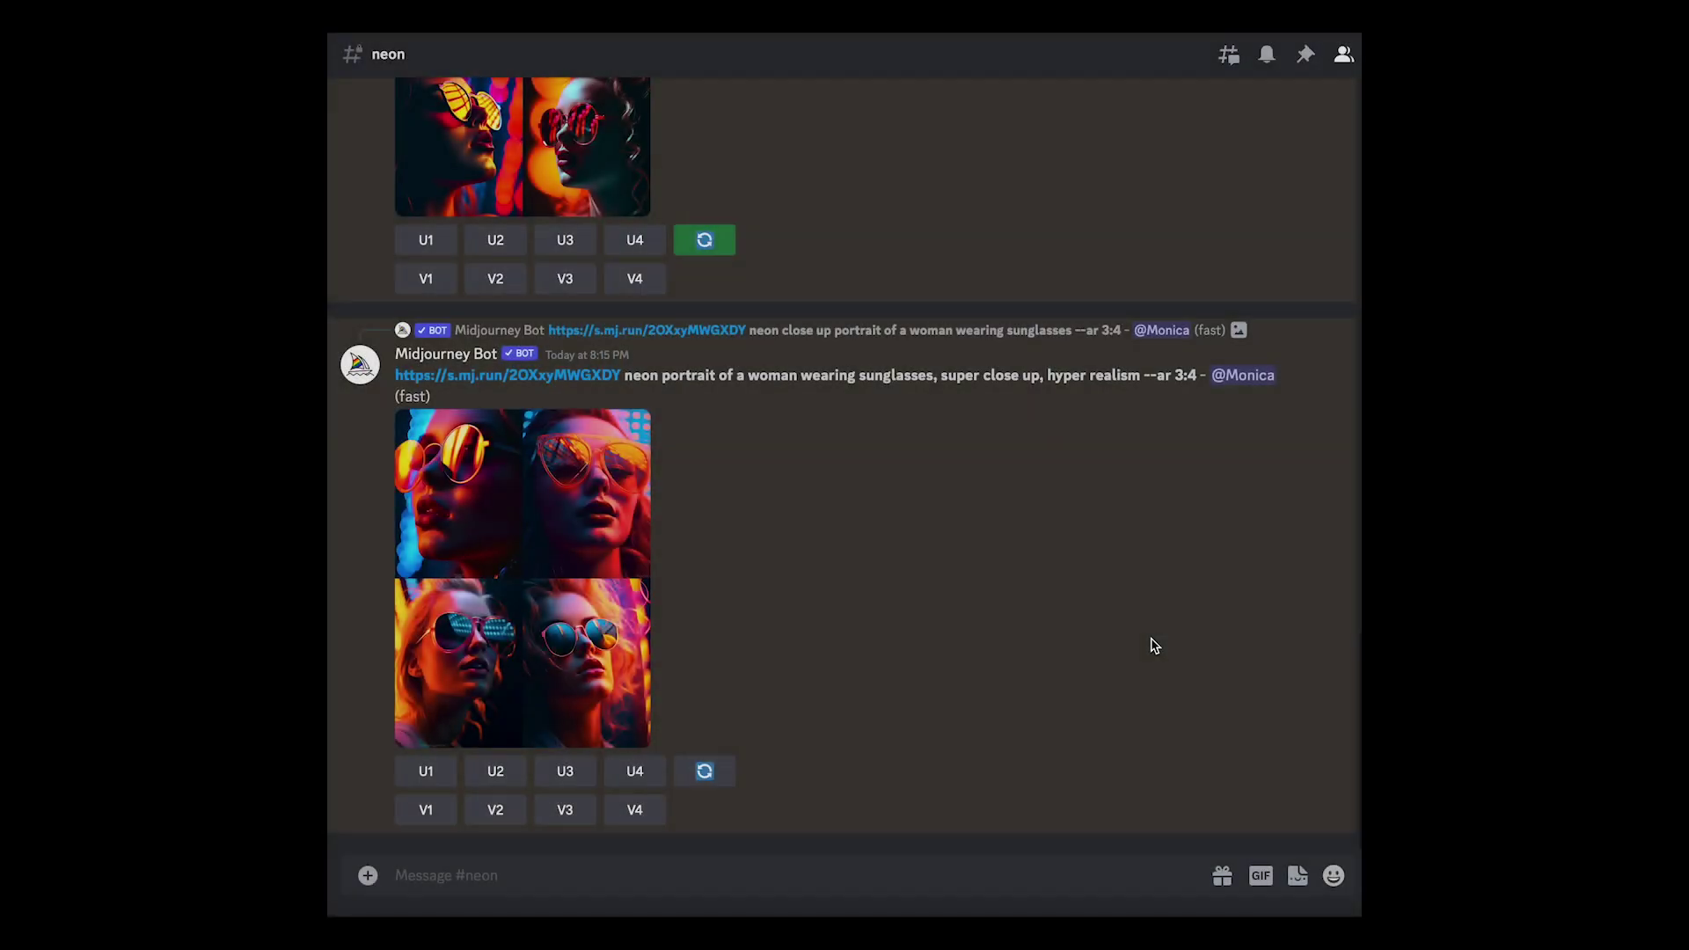